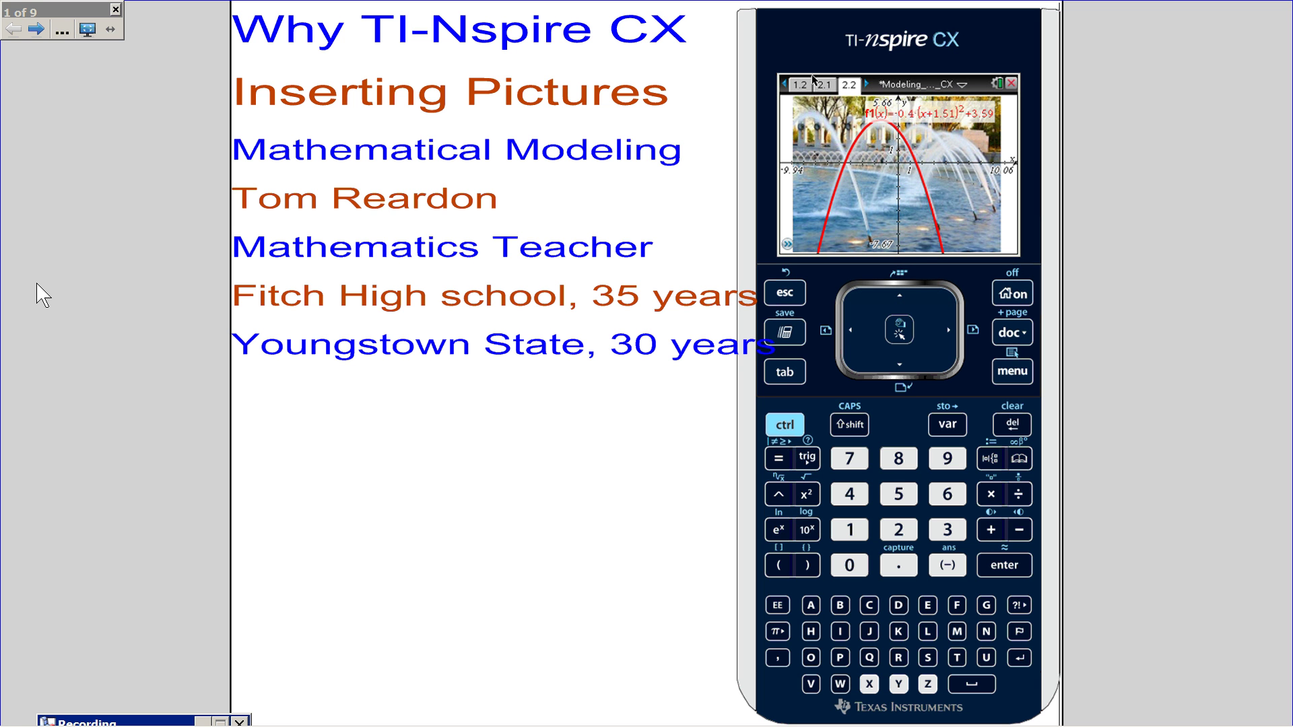
# Advance to slide 3 and pull the Screen Shade down to reveal its first line.
pyautogui.click(34, 29)
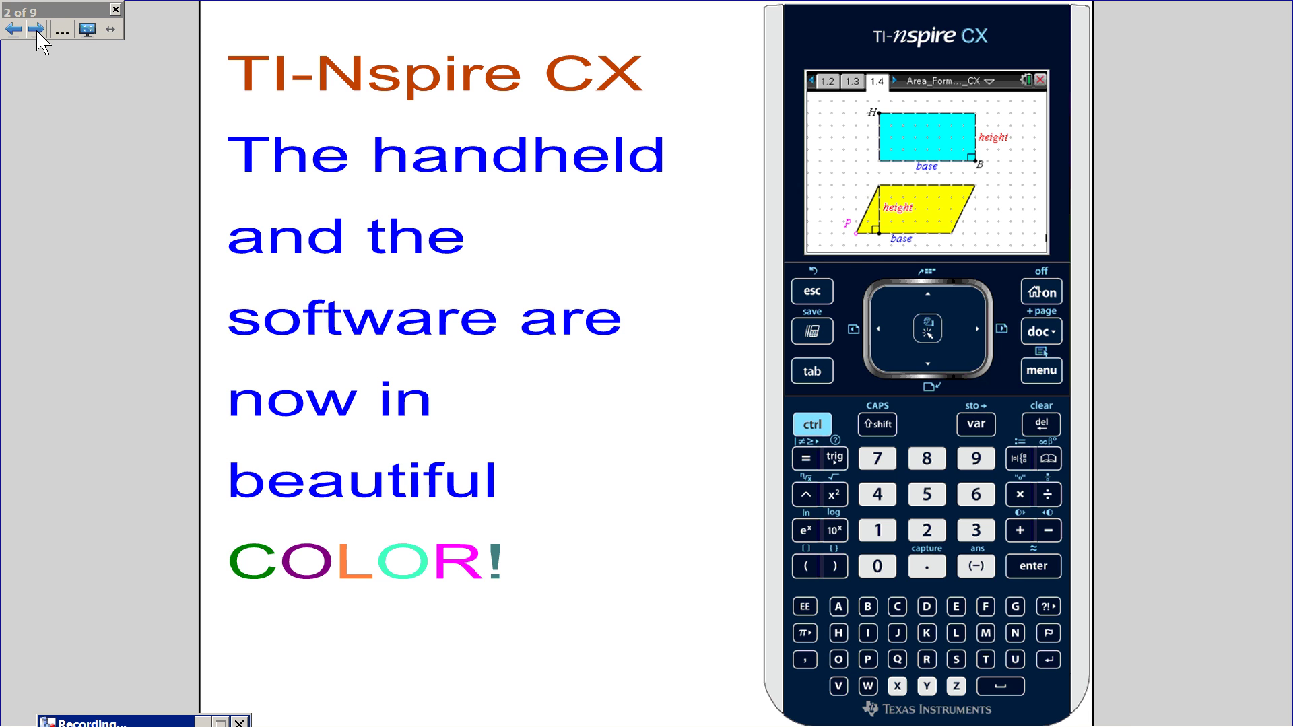
pyautogui.click(36, 30)
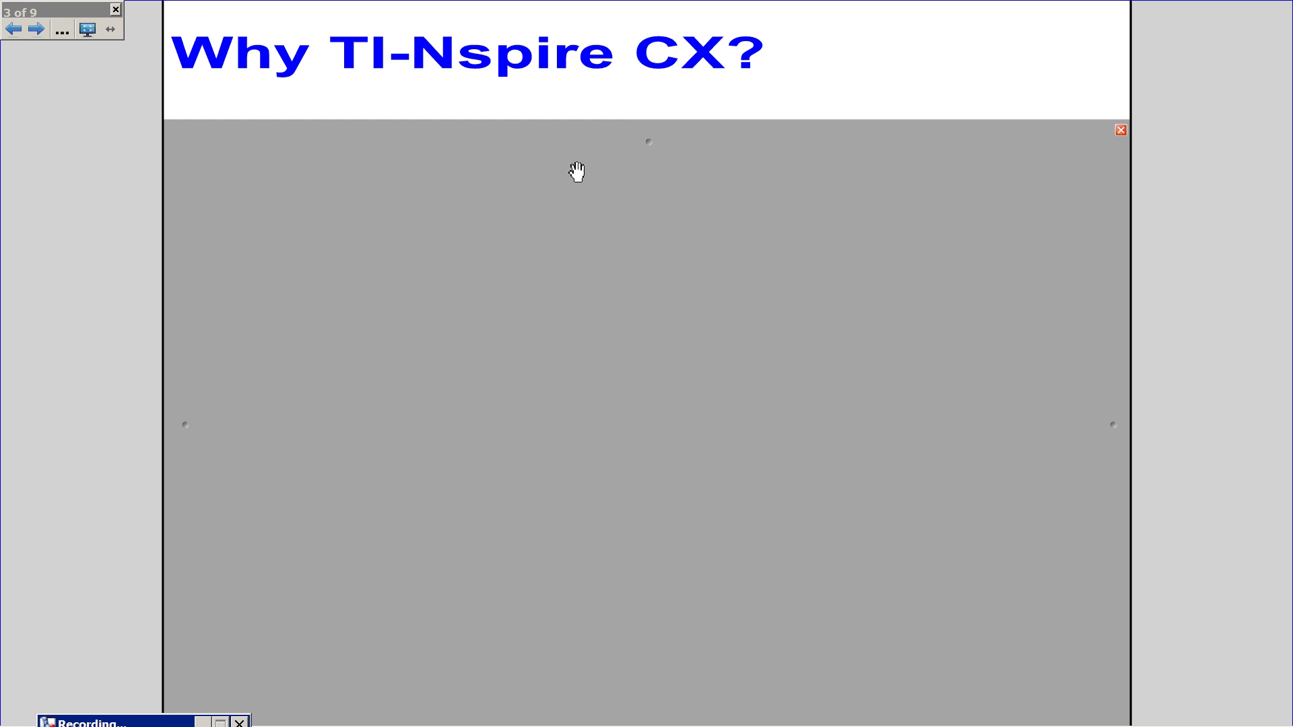
pyautogui.moveTo(645, 140); pyautogui.dragTo(539, 608)
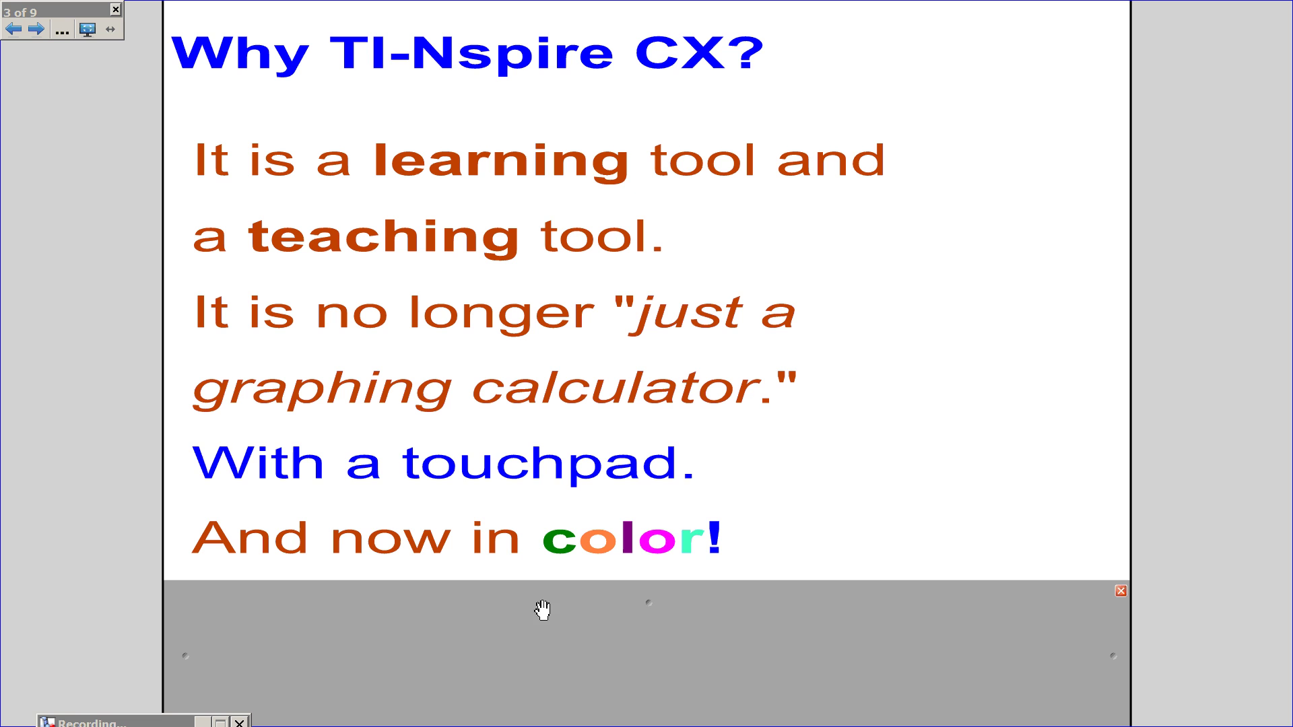
# Move to slide 4 and reveal its text down to the final 'Watch…' line.
pyautogui.click(37, 29)
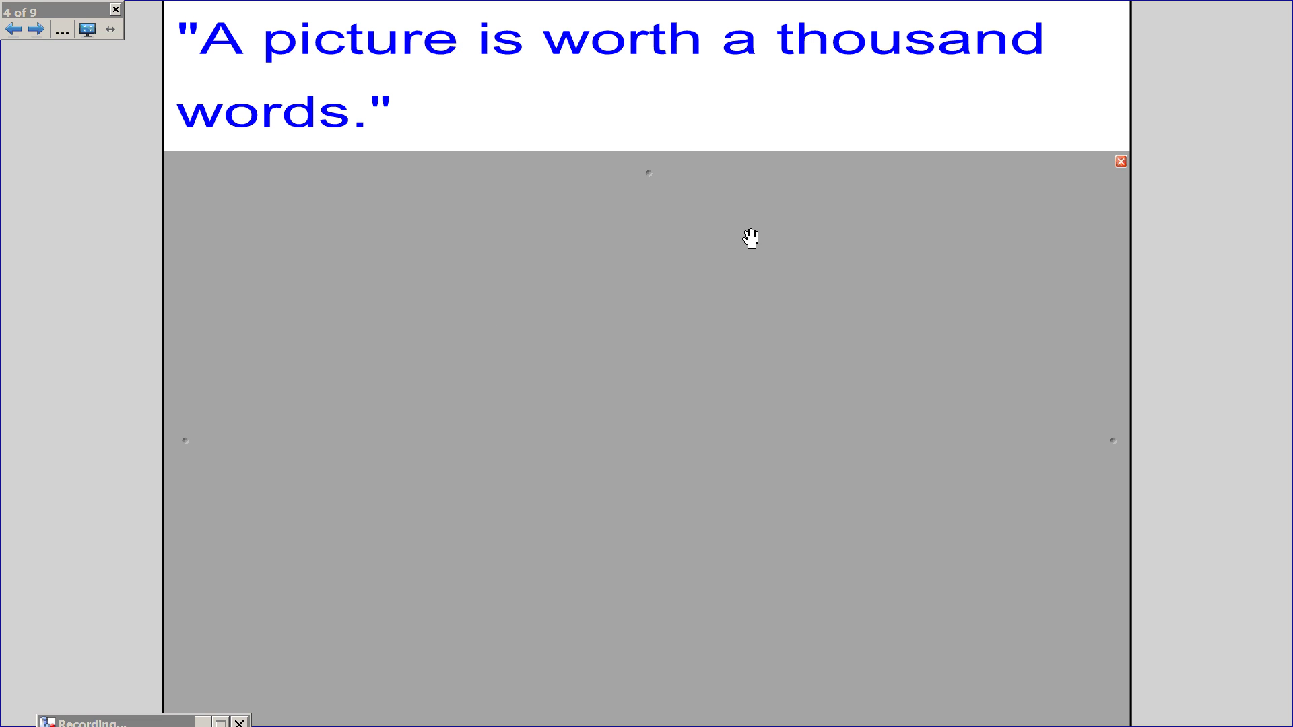
pyautogui.moveTo(649, 168); pyautogui.dragTo(375, 707)
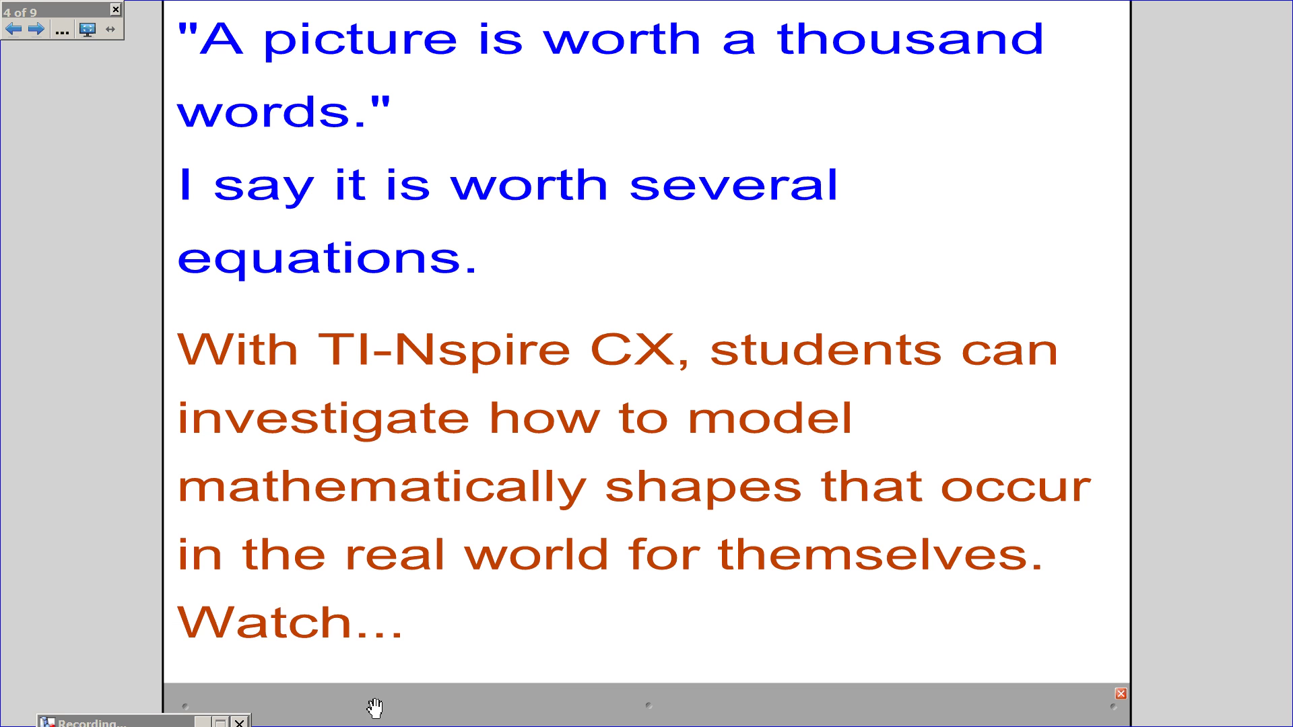
pyautogui.click(142, 721)
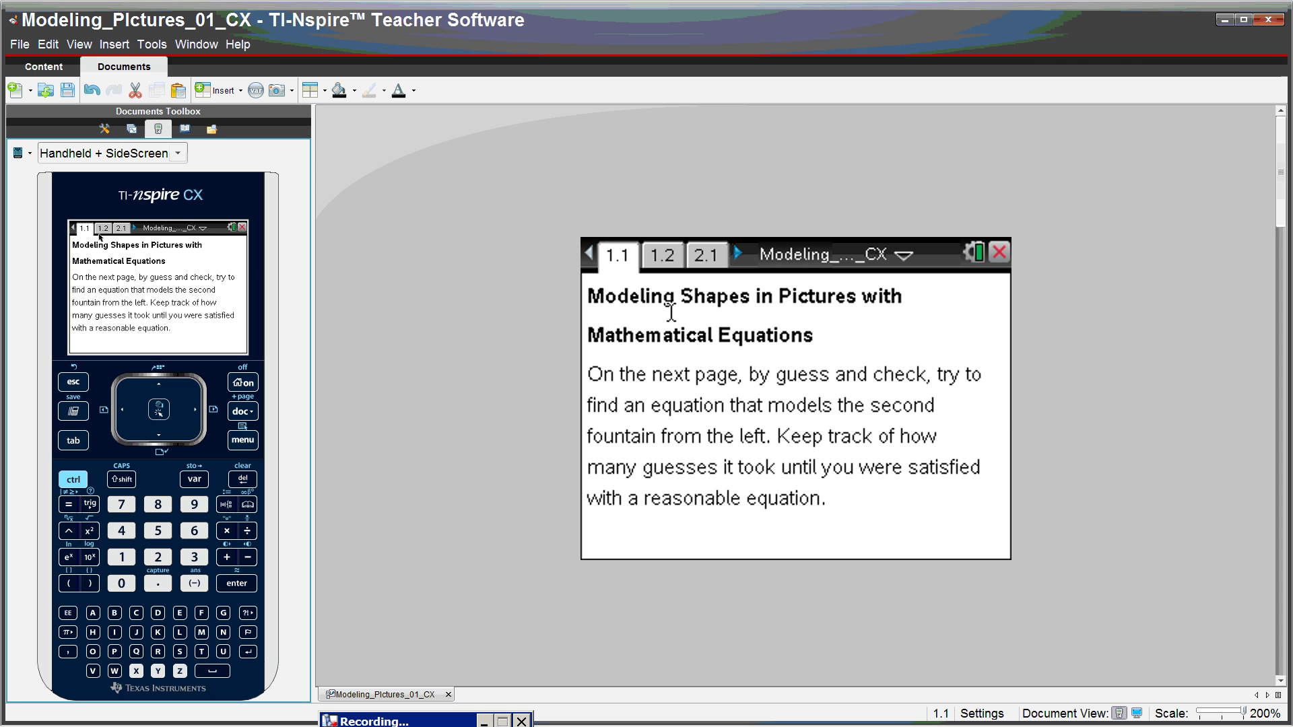
# Go to page 1.2, which shows the fountain photo on graph axes.
pyautogui.click(657, 254)
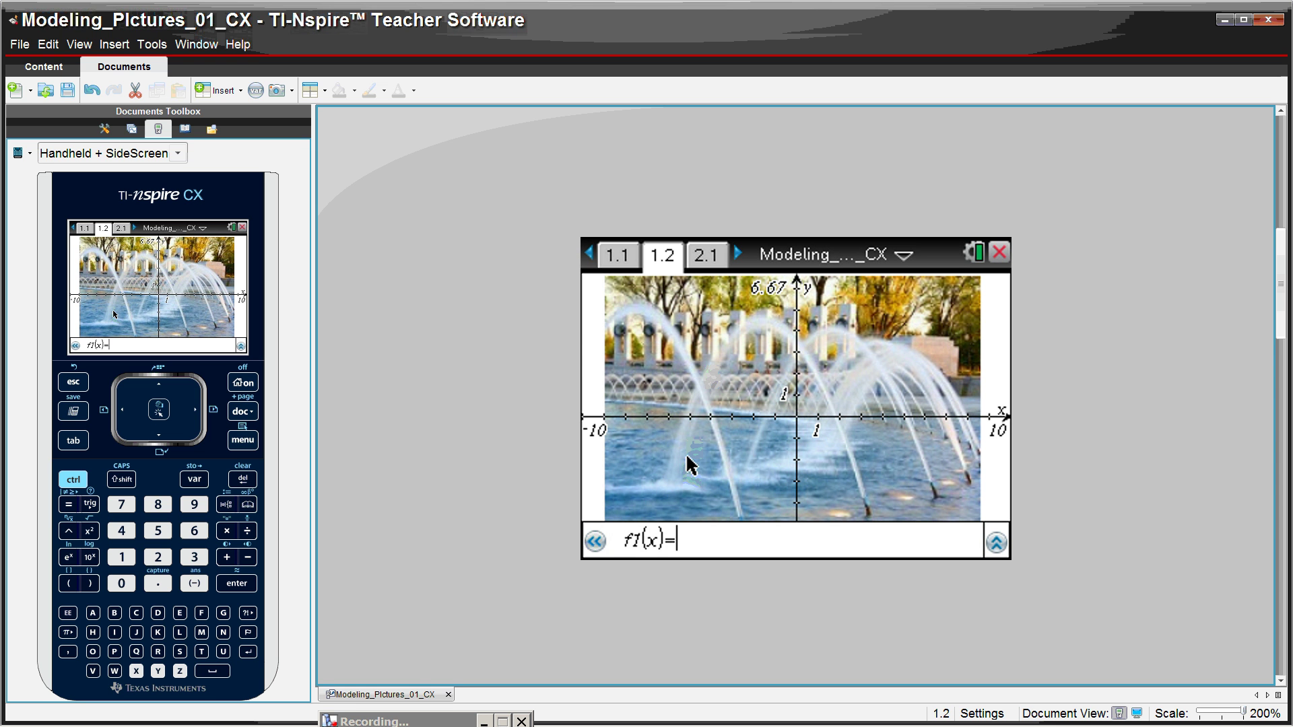
# Graph f1(x)=-x² over the fountain photo and move its label near the y-axis top.
pyautogui.write('-x^2')
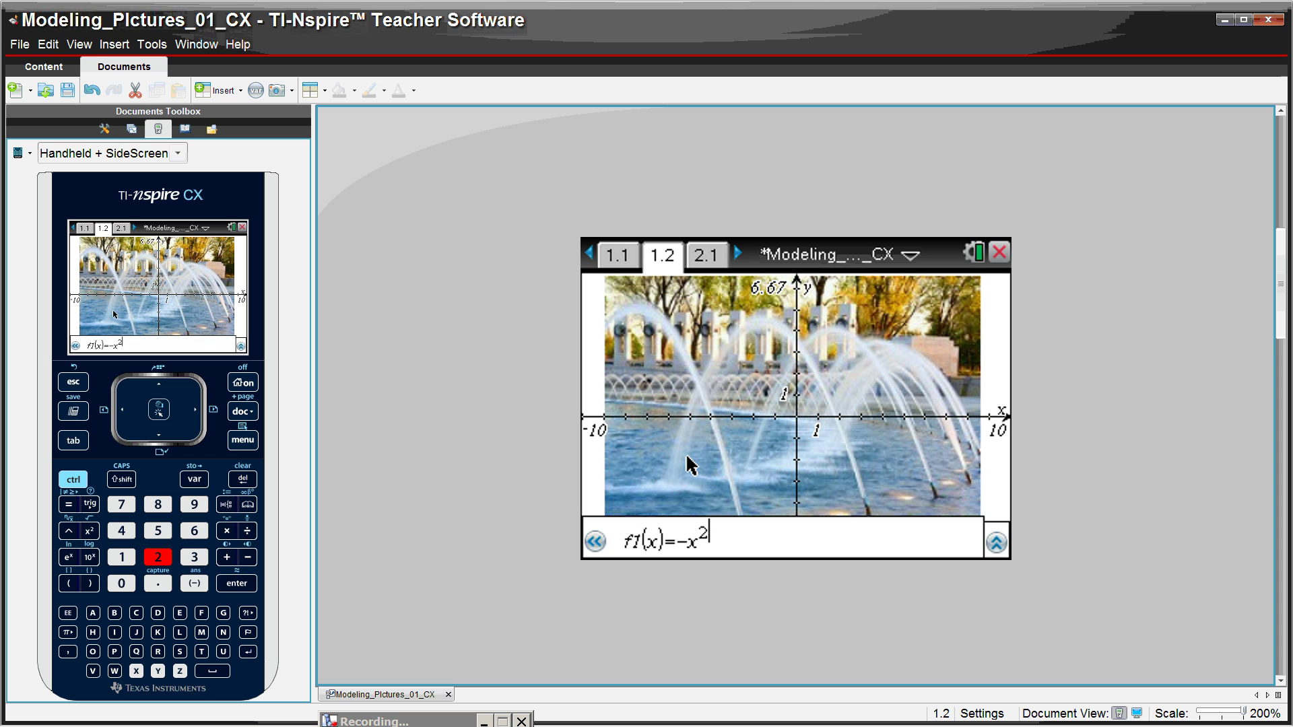
pyautogui.press('Return')
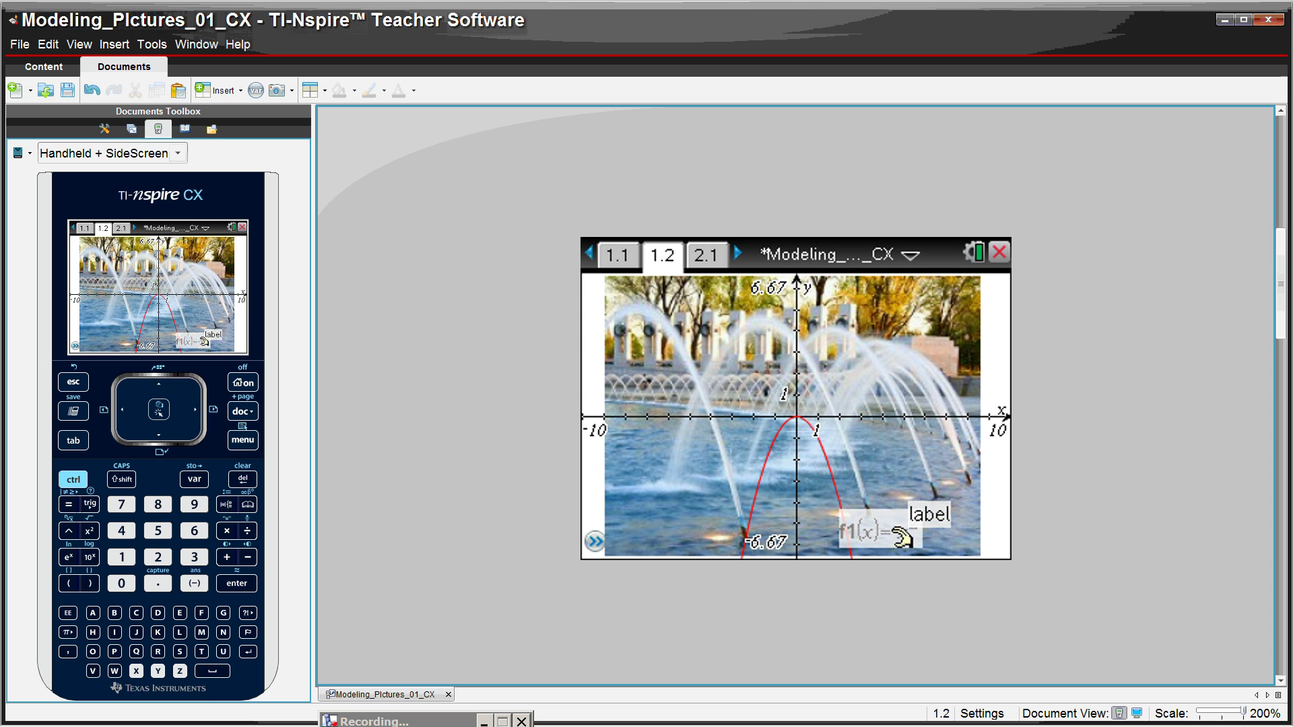
pyautogui.moveTo(901, 536); pyautogui.dragTo(887, 294)
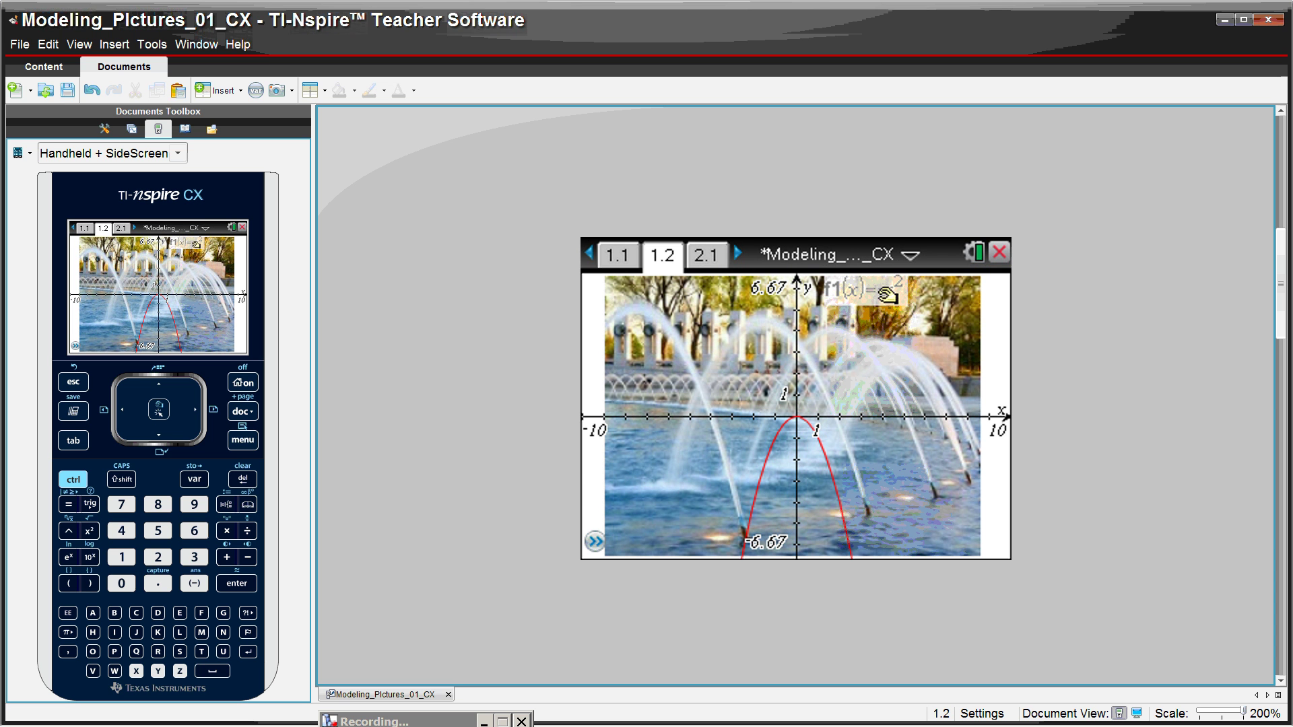
# Raise the parabola by editing f1 to -x²+4, then to -x²+4.5.
pyautogui.click(902, 323)
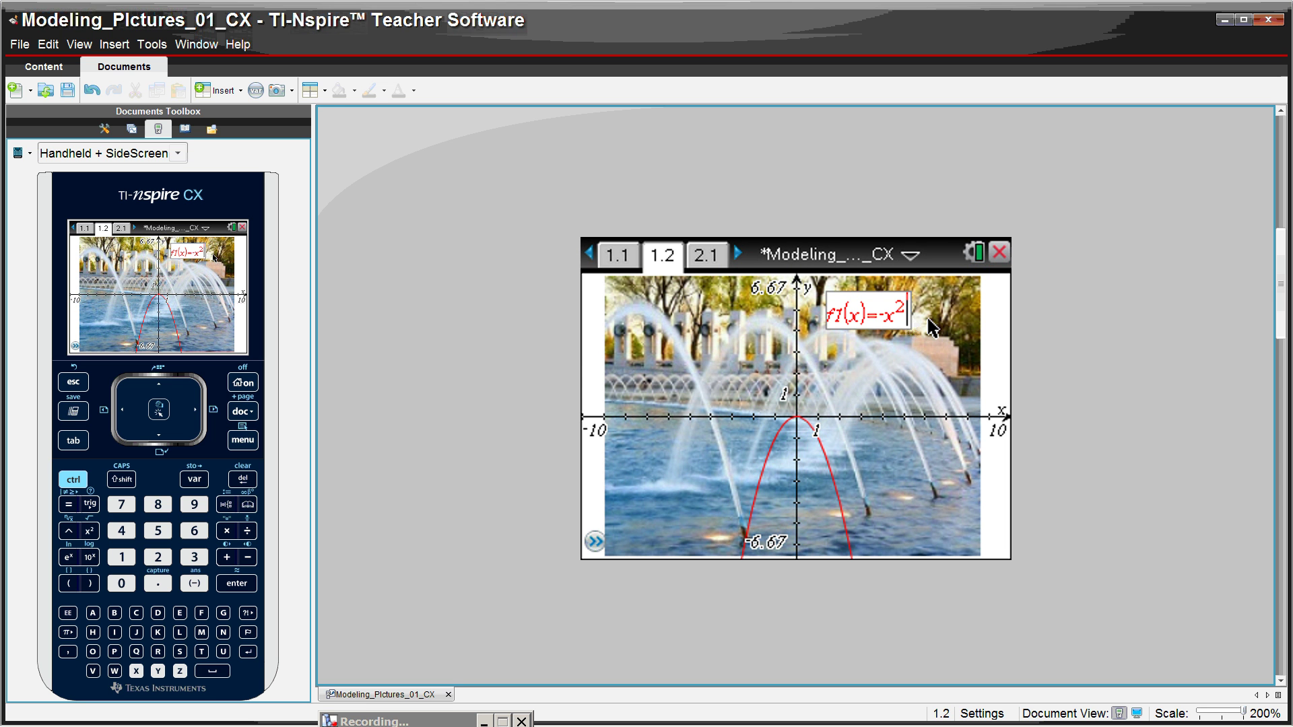
pyautogui.write('+4')
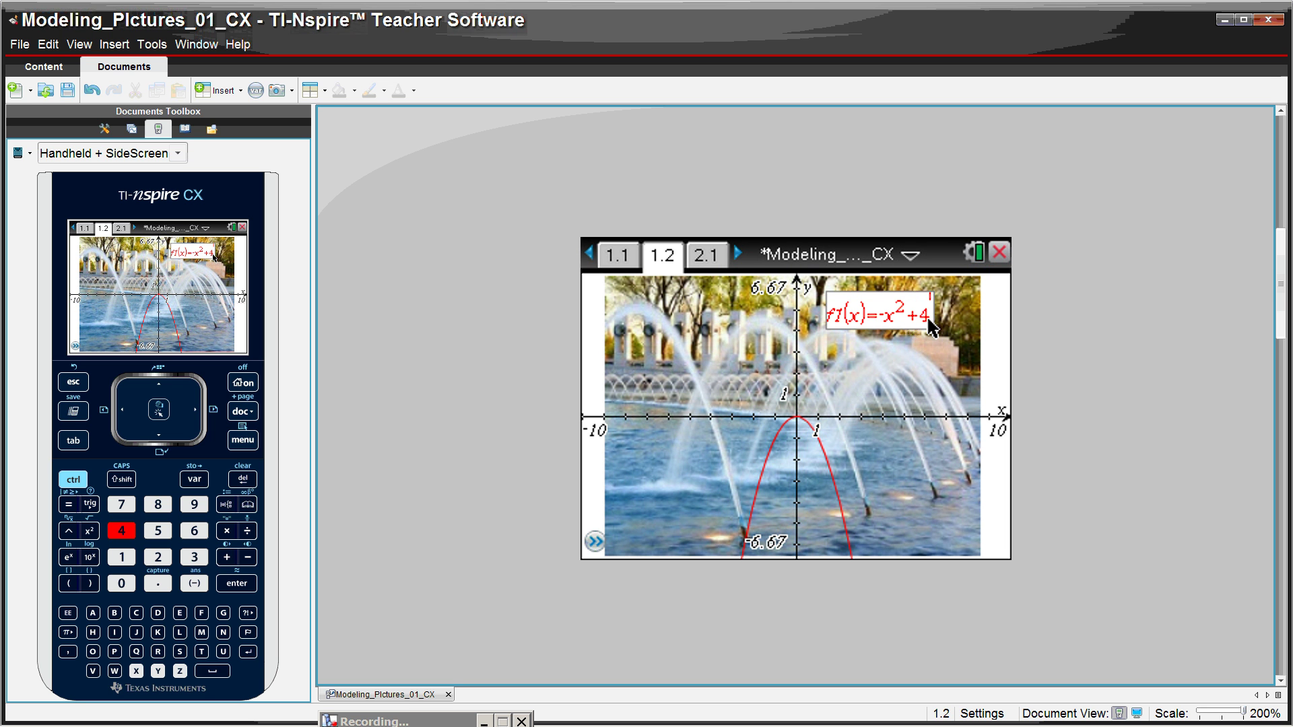
pyautogui.press('Return')
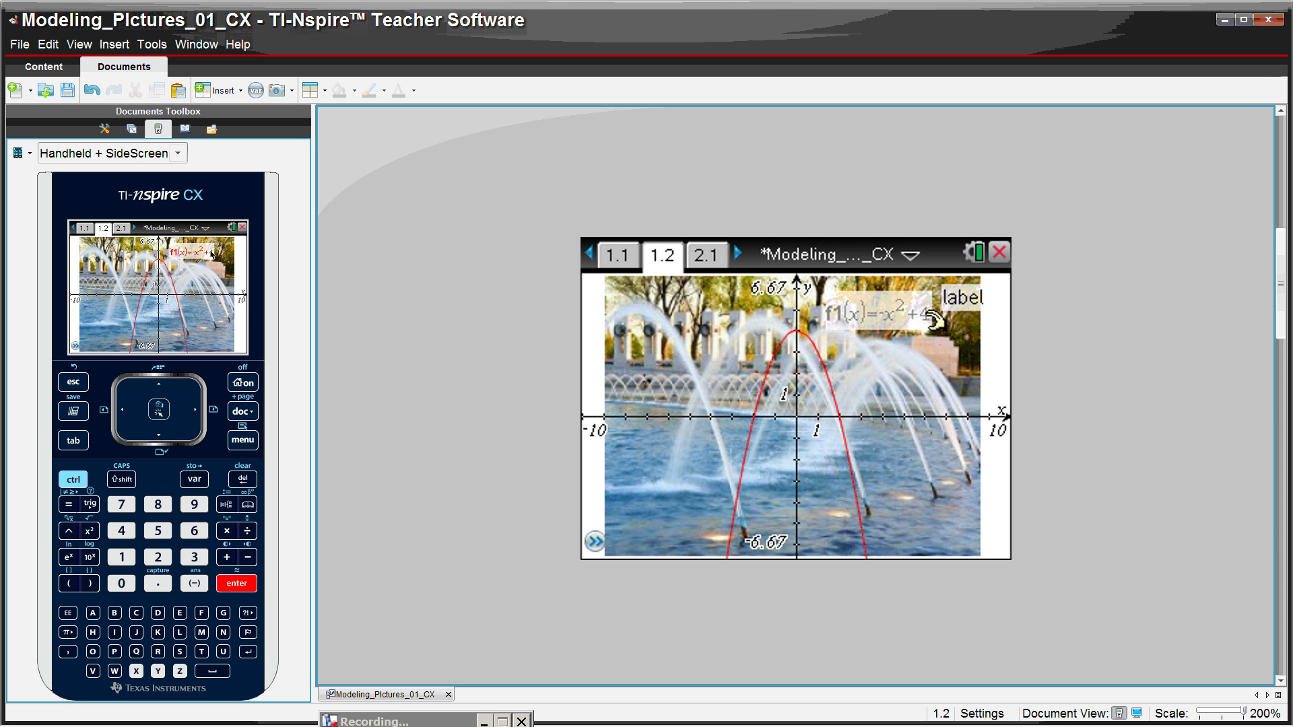
pyautogui.doubleClick(933, 301)
pyautogui.press('Right')
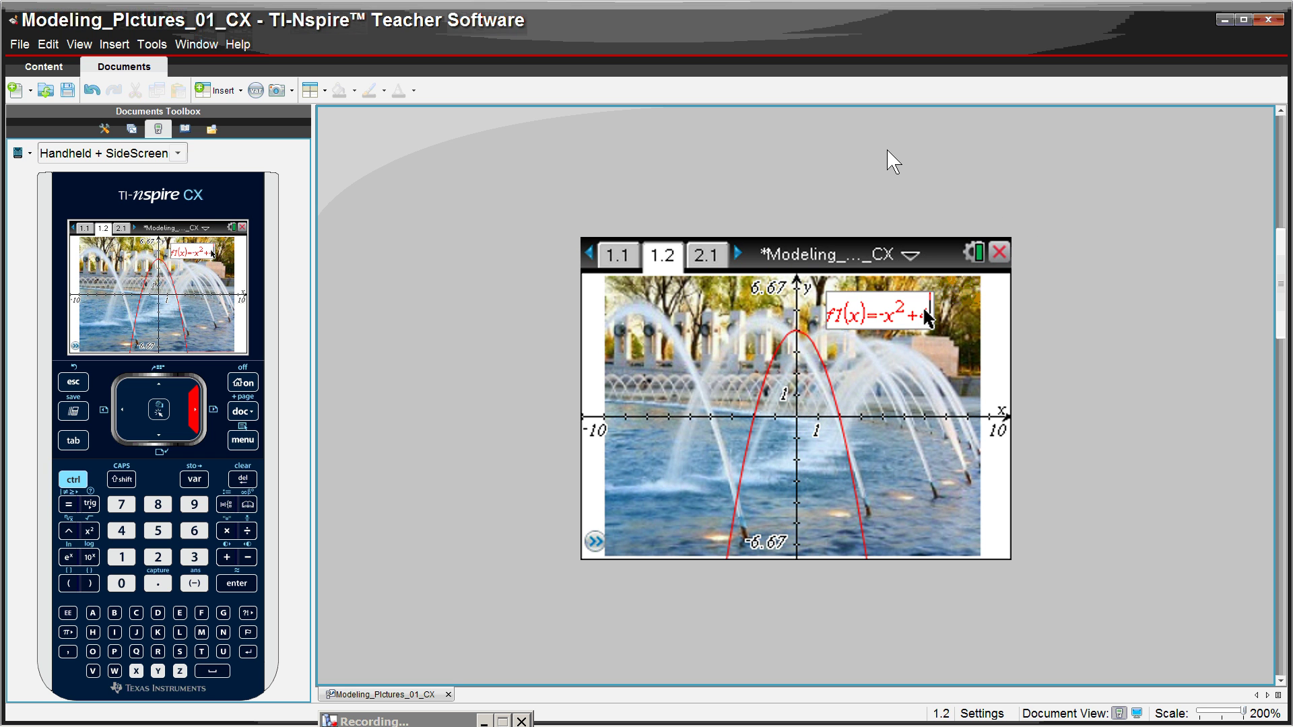
pyautogui.write('.5')
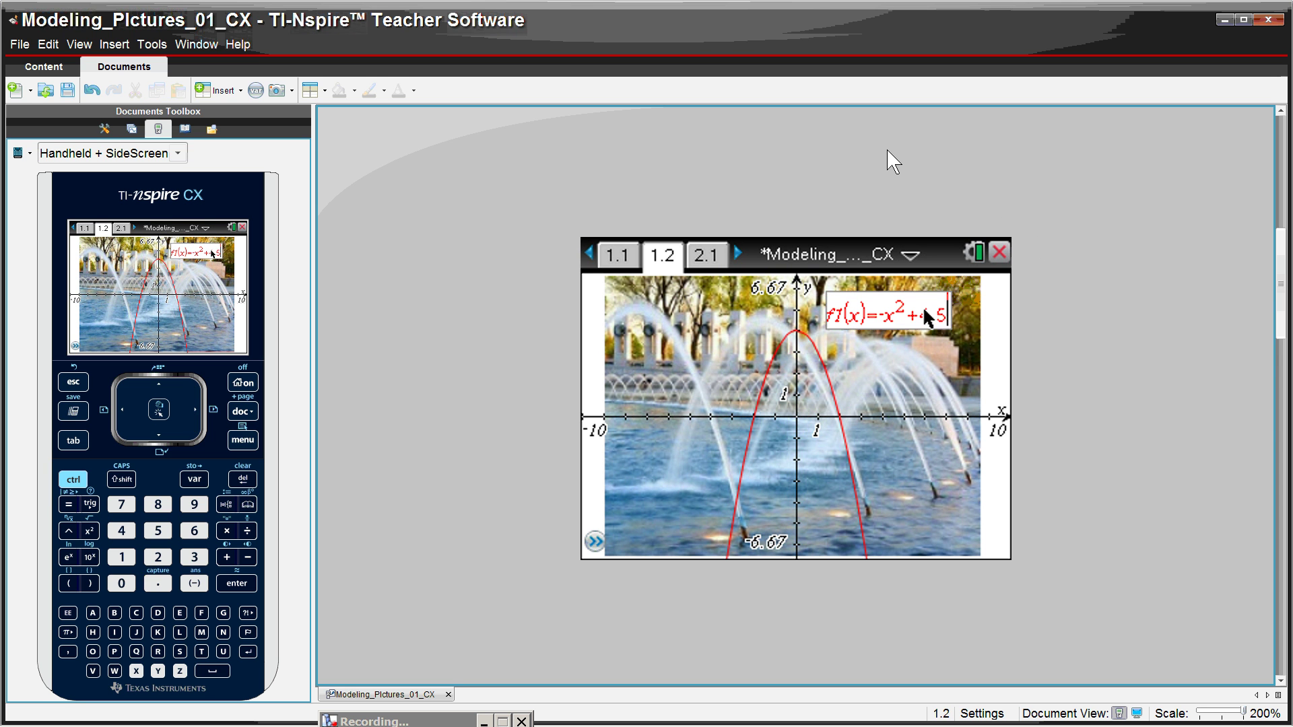
pyautogui.press('Return')
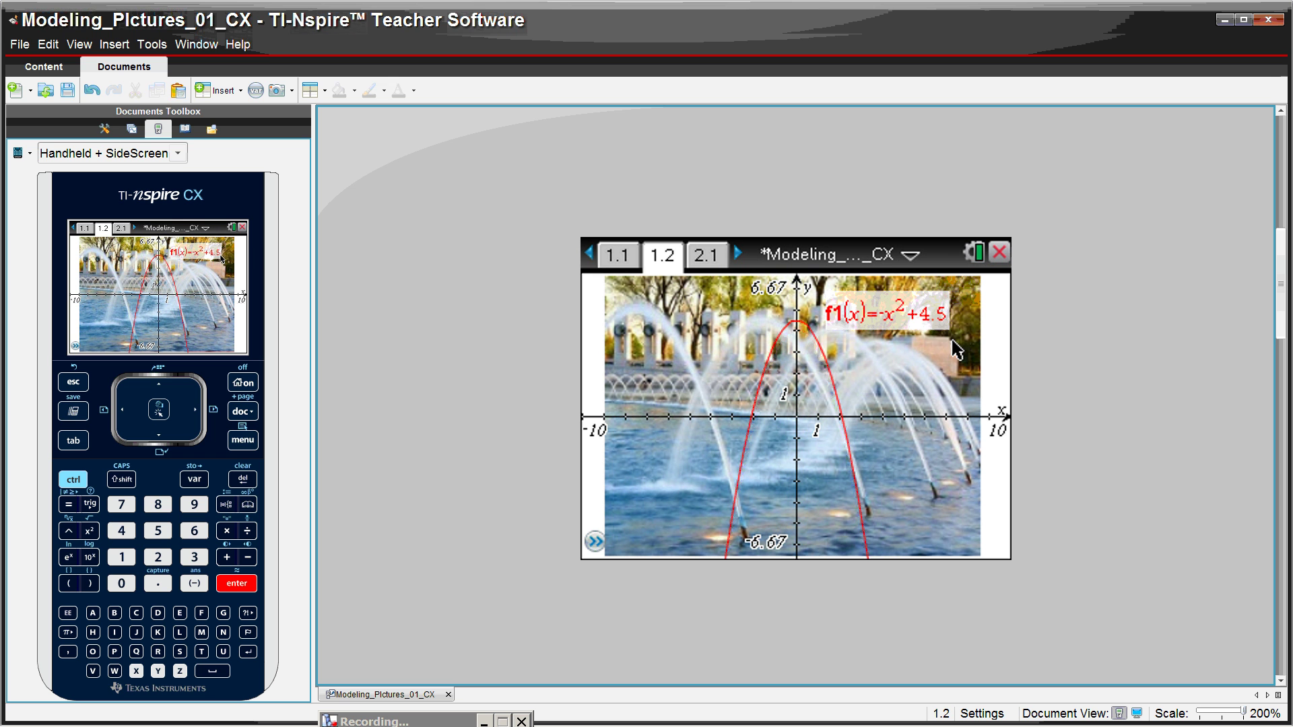
# Shift the parabola left by editing f1 to -(x+2)²+4.5.
pyautogui.doubleClick(920, 303)
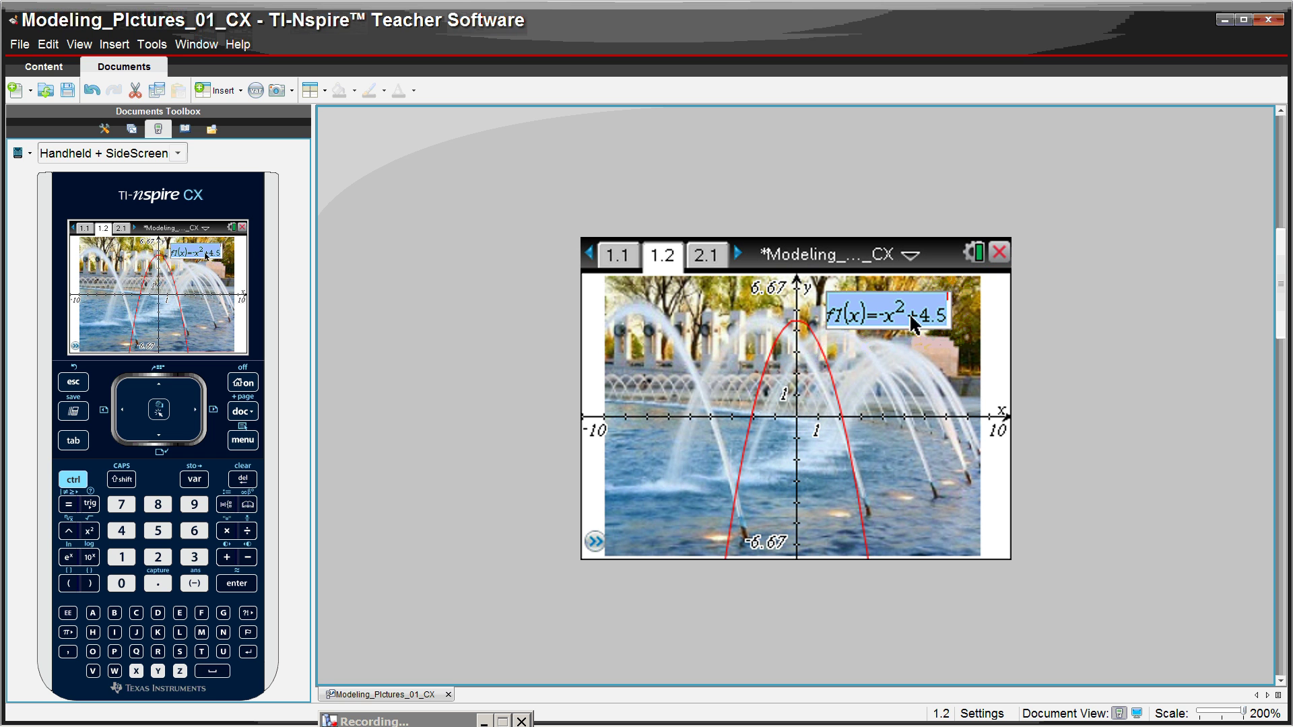
pyautogui.press('Return')
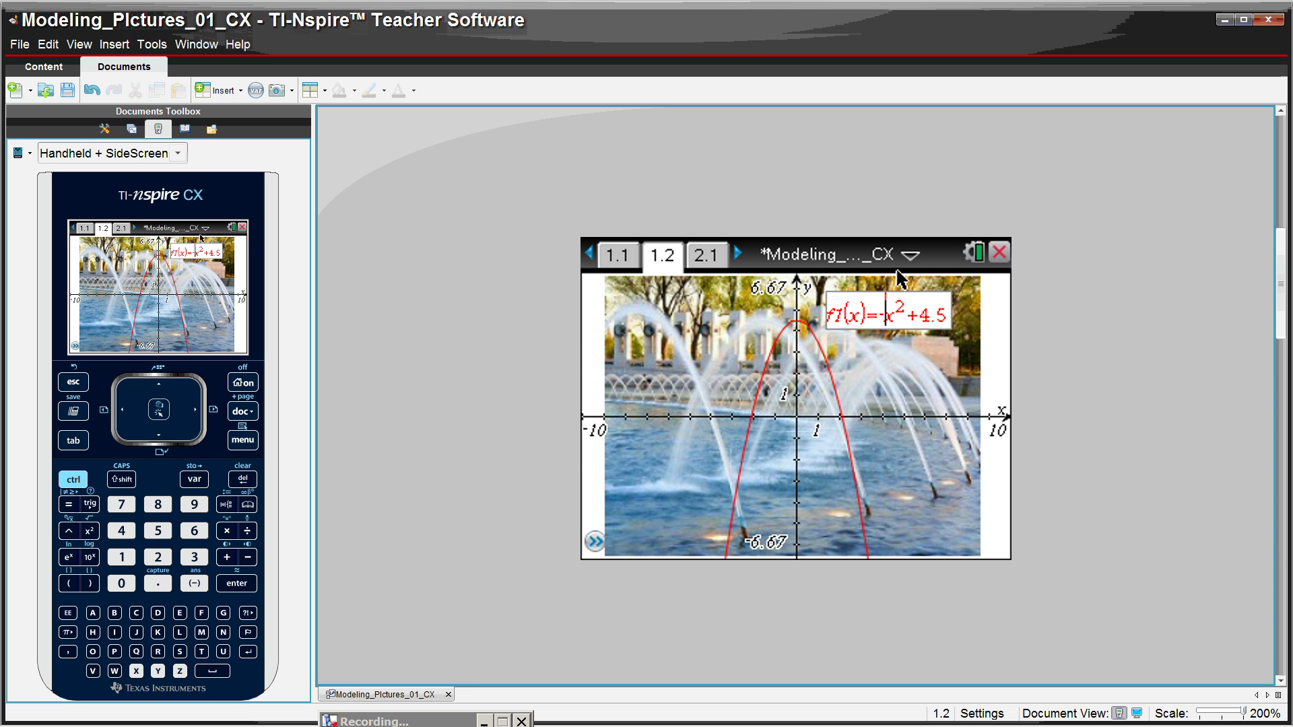
pyautogui.write('(')
pyautogui.press('Right')
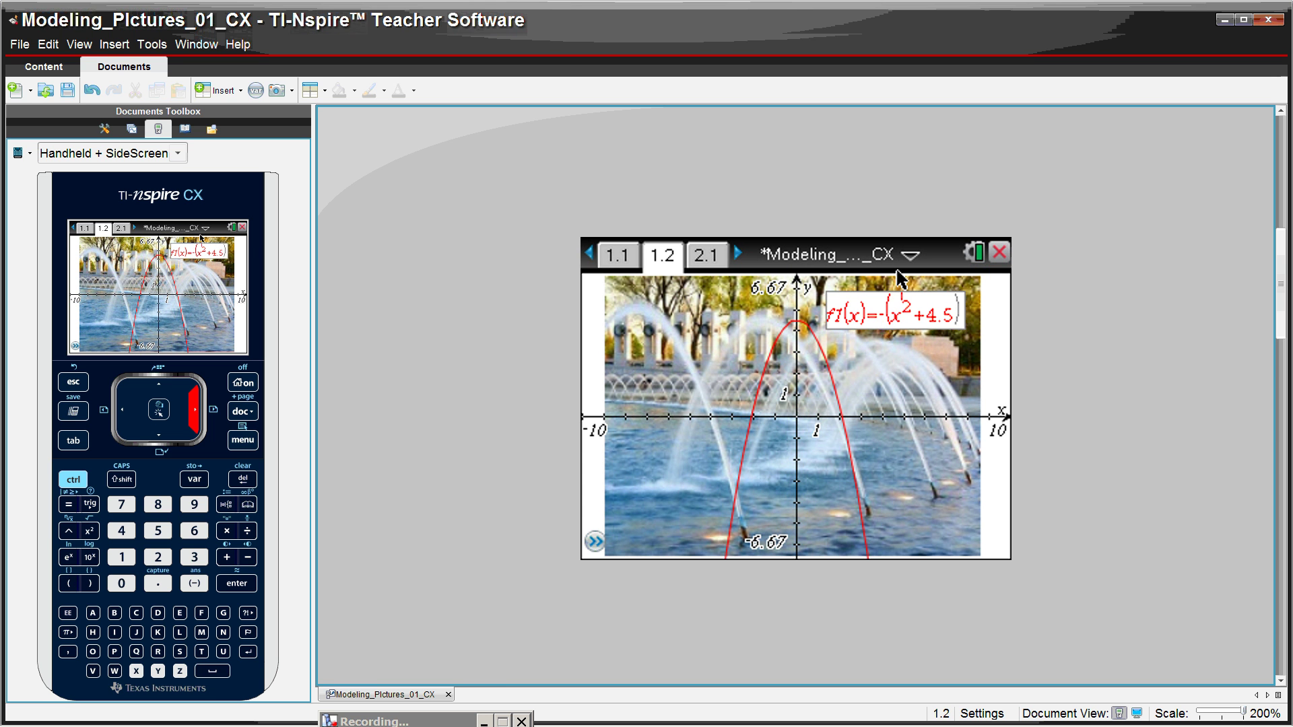
pyautogui.write('+')
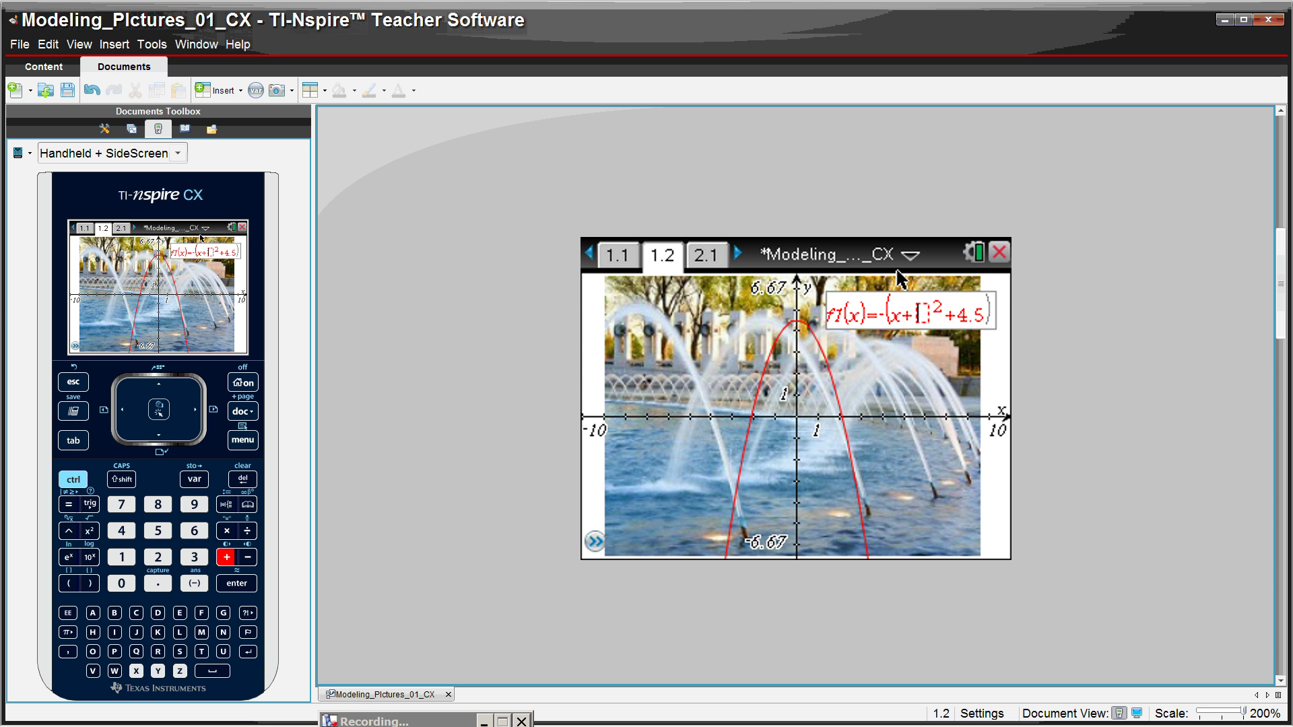
pyautogui.write('2)')
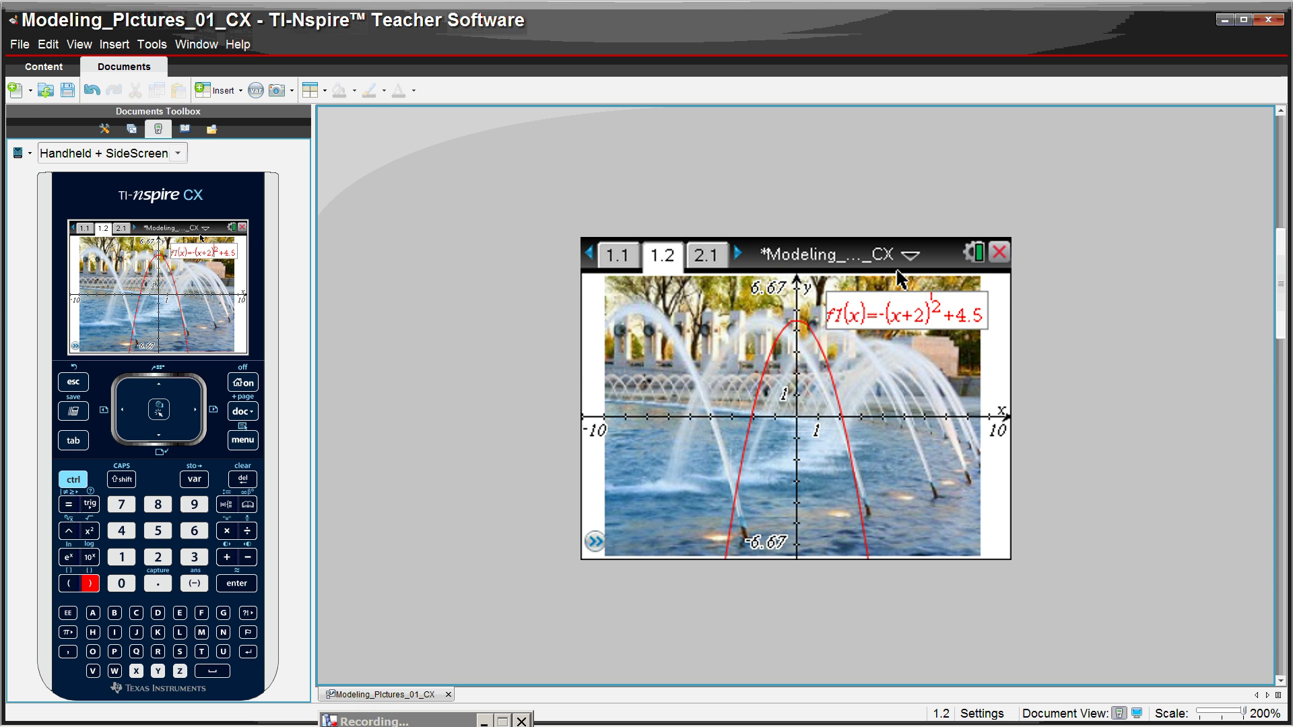
pyautogui.press('Right')
pyautogui.press('Return')
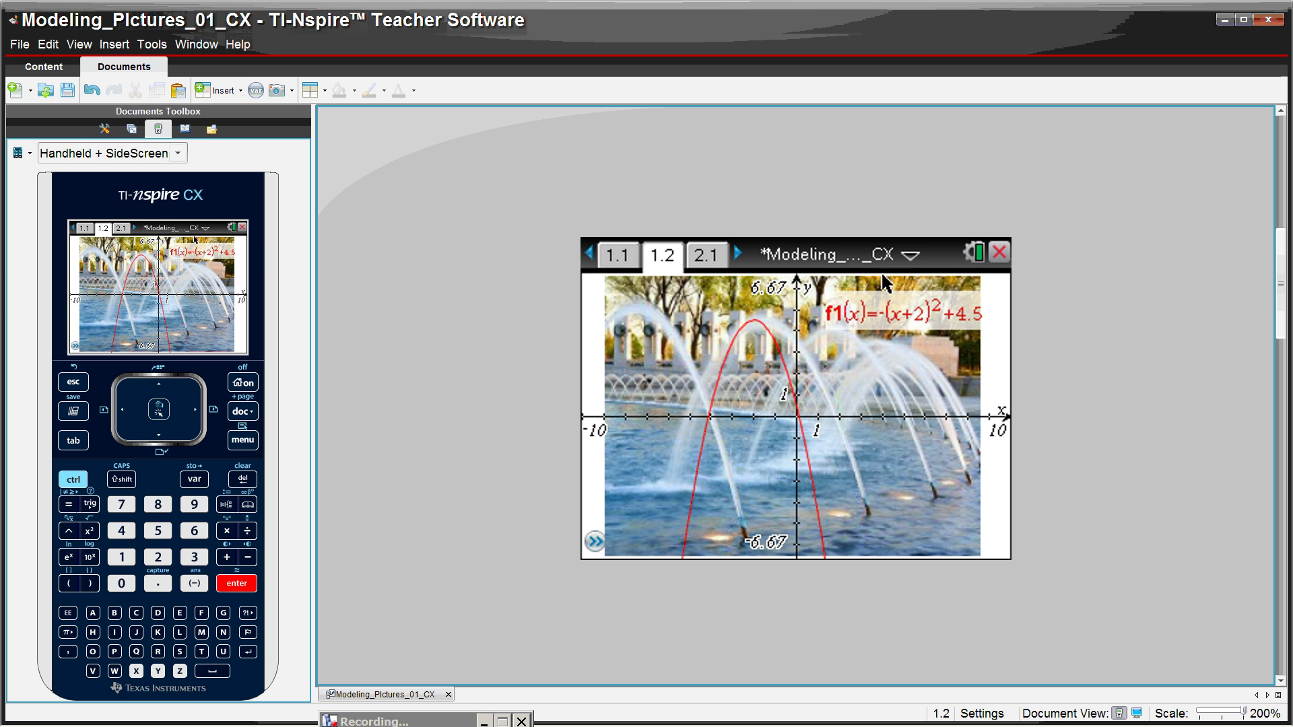
# Change the horizontal shift from 2 to 1.8, making f1 -(x+1.8)²+4.5.
pyautogui.doubleClick(922, 325)
pyautogui.click(924, 326)
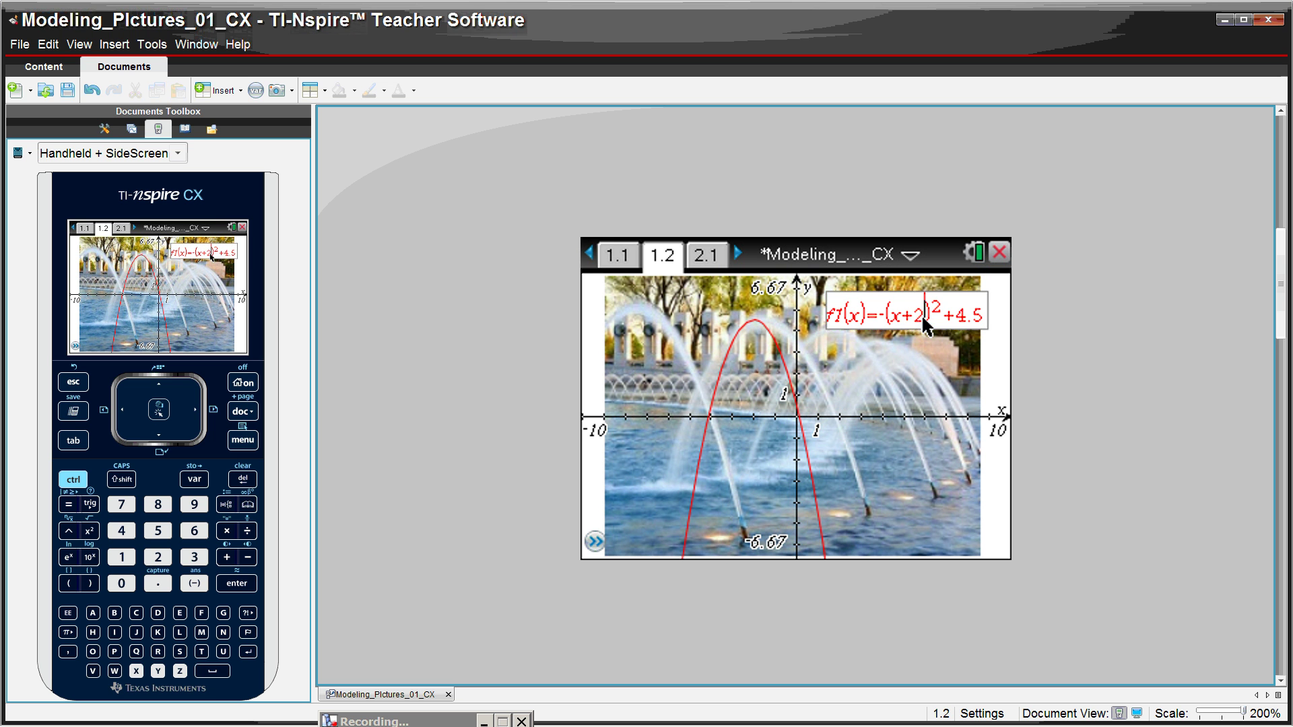
pyautogui.press('BackSpace')
pyautogui.write('1.8')
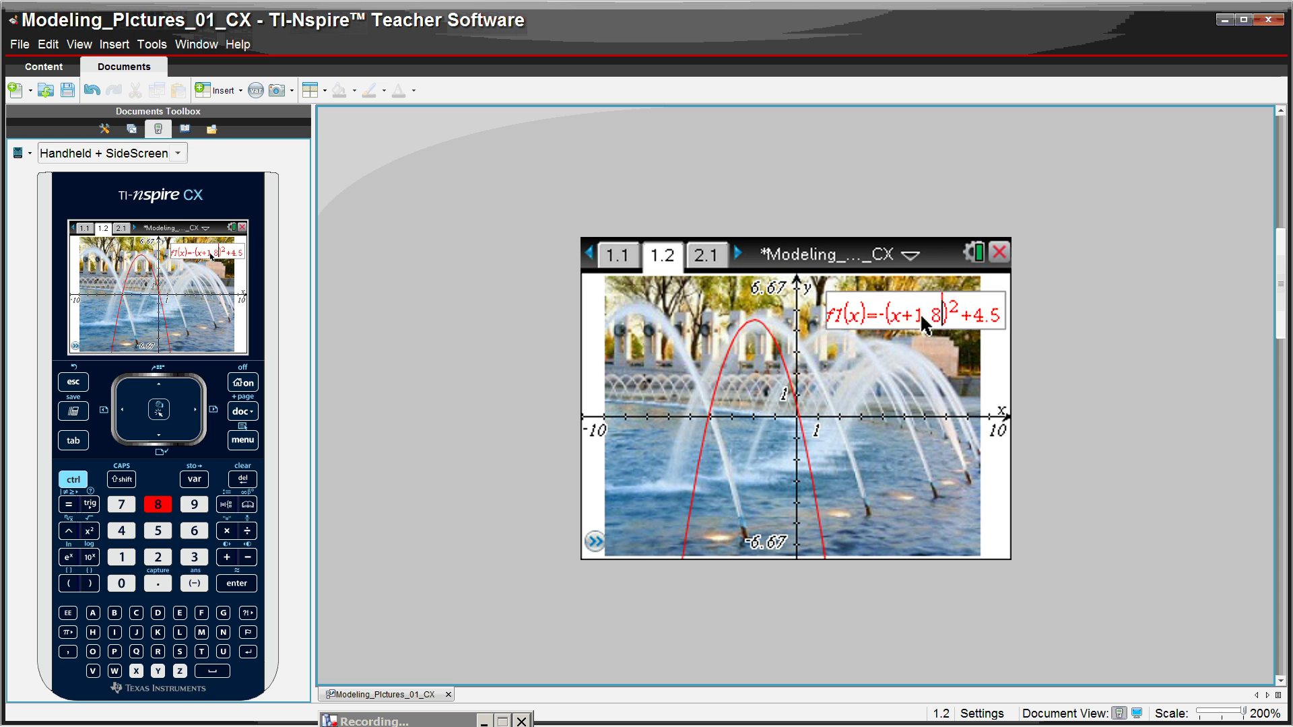
pyautogui.press('Return')
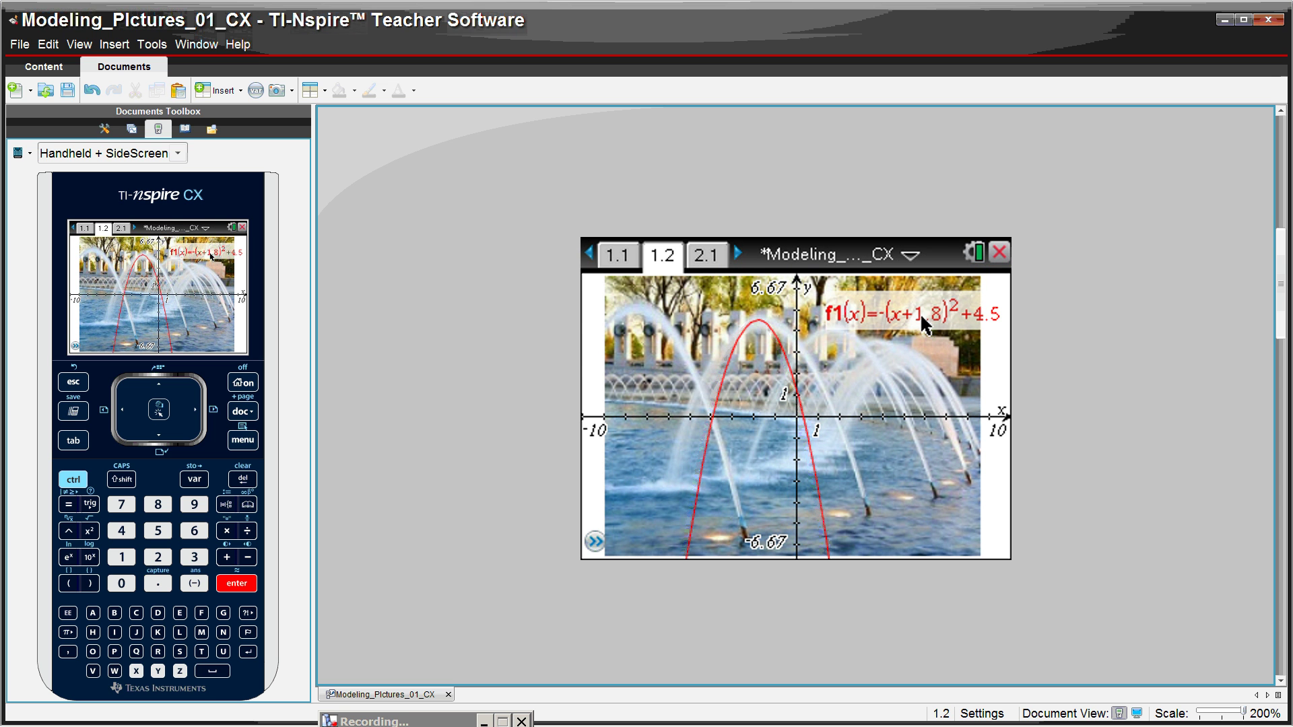
# Insert a -0.5 coefficient in front of (x+1.8)² in f1.
pyautogui.doubleClick(878, 316)
pyautogui.click(885, 317)
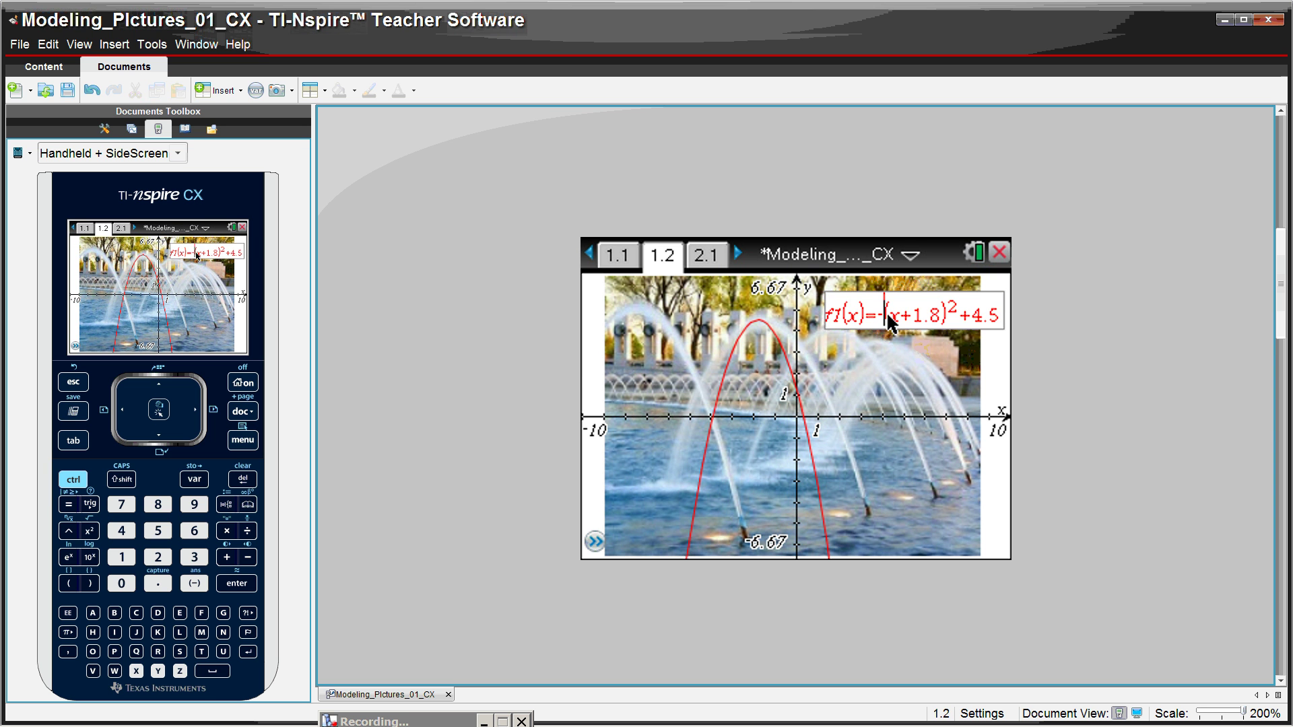
pyautogui.write('0.5')
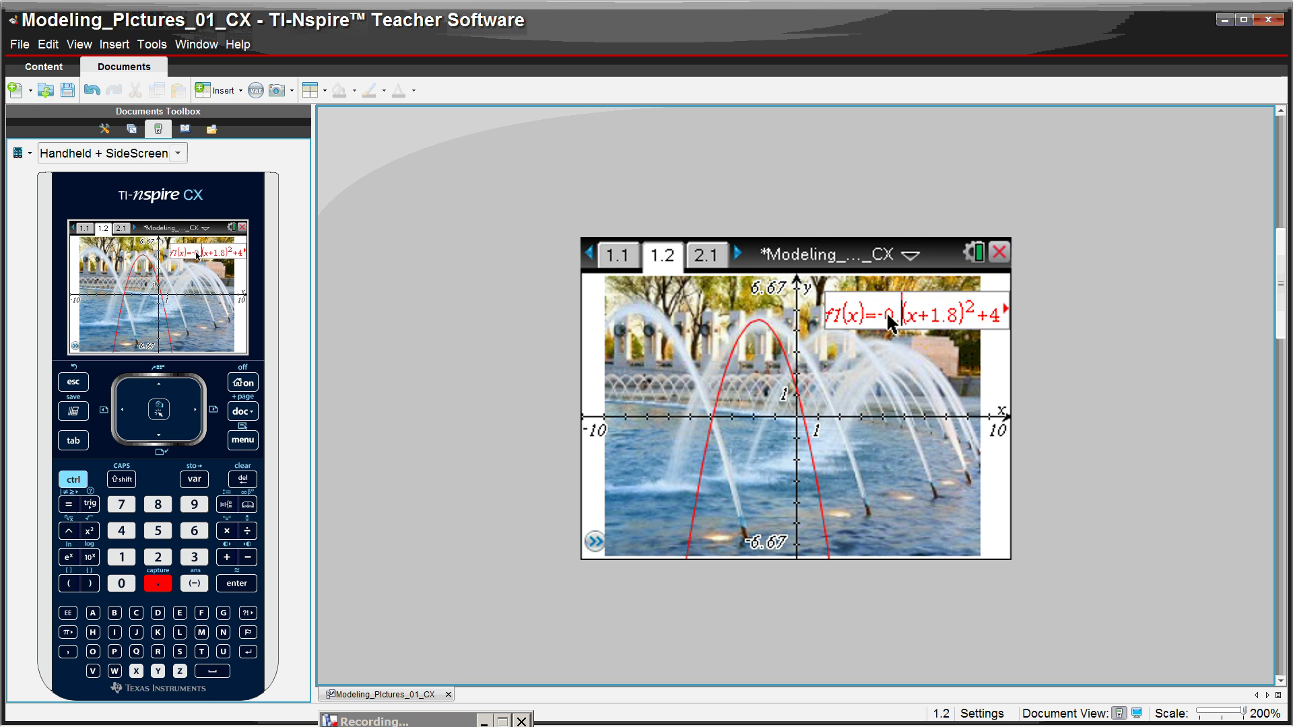
pyautogui.press('Return')
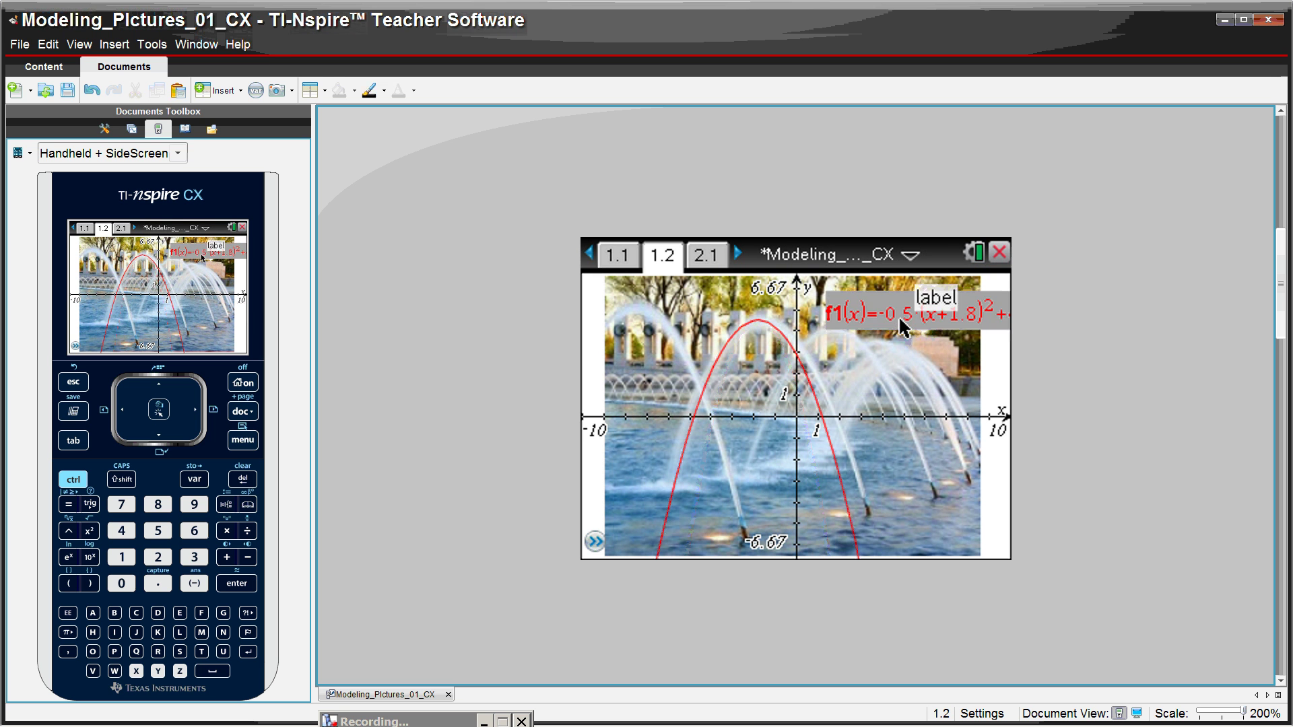
# Change the f1 coefficient from -0.5 to -0.4.
pyautogui.doubleClick(904, 325)
pyautogui.click(876, 323)
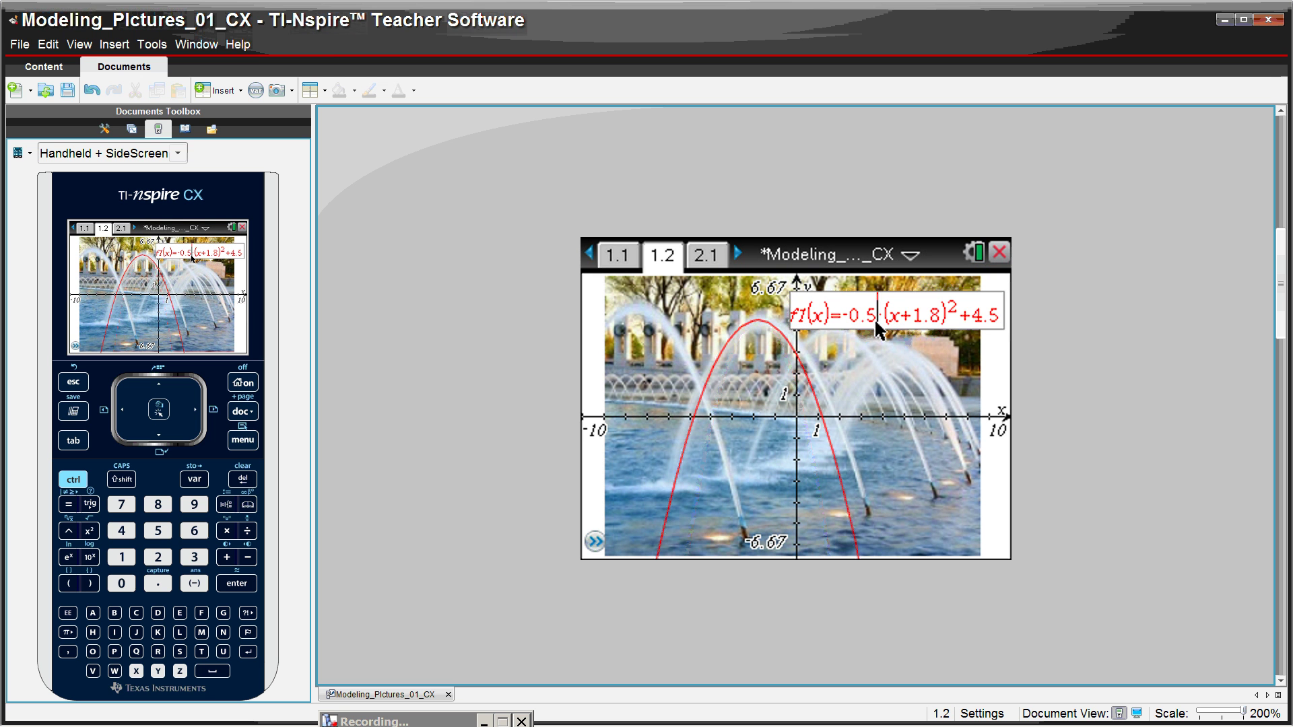
pyautogui.press('BackSpace')
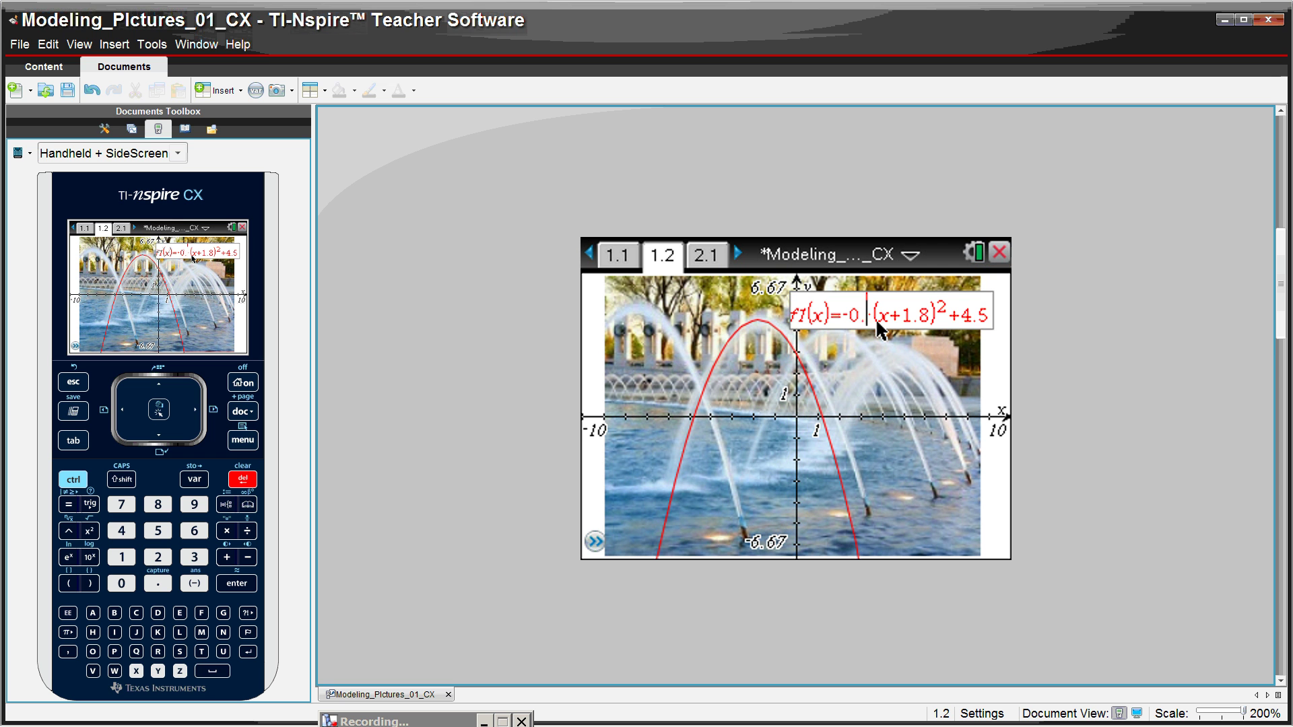
pyautogui.write('4')
pyautogui.press('Return')
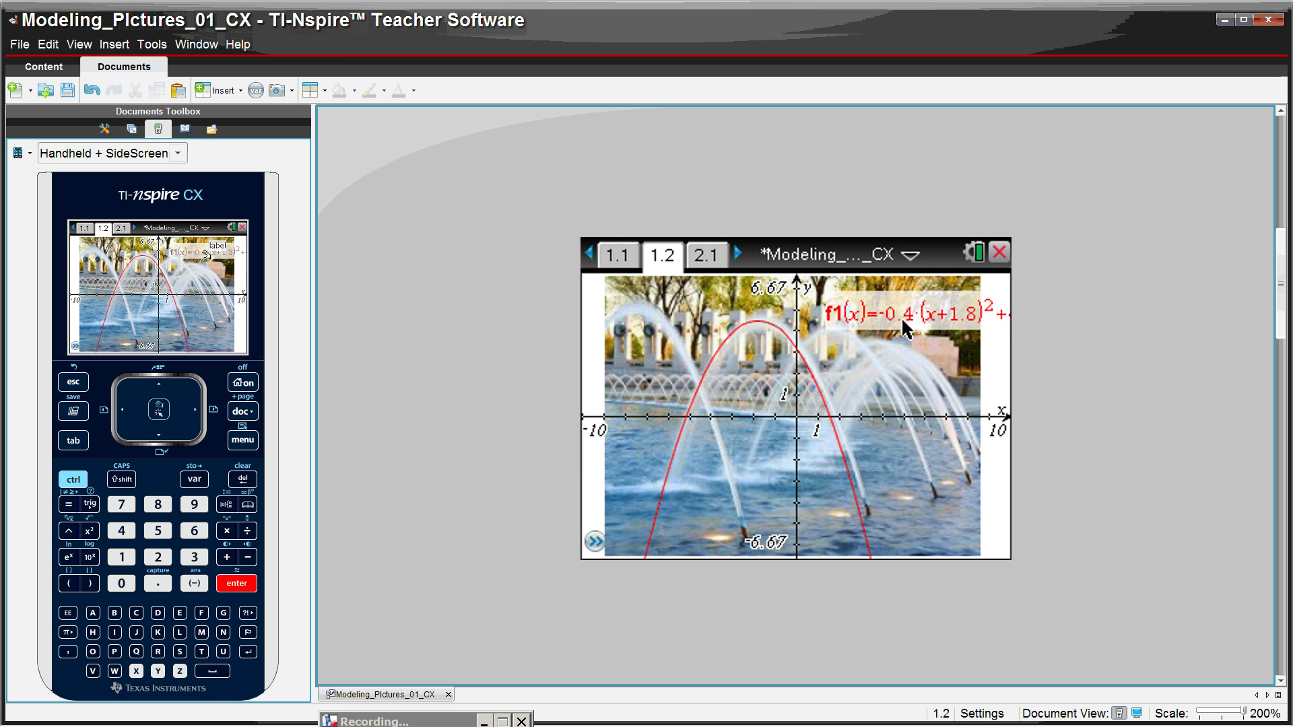
# Change the f1 coefficient to -0.35, widening the parabola over the arc.
pyautogui.click(904, 328)
pyautogui.press('BackSpace')
pyautogui.write('35')
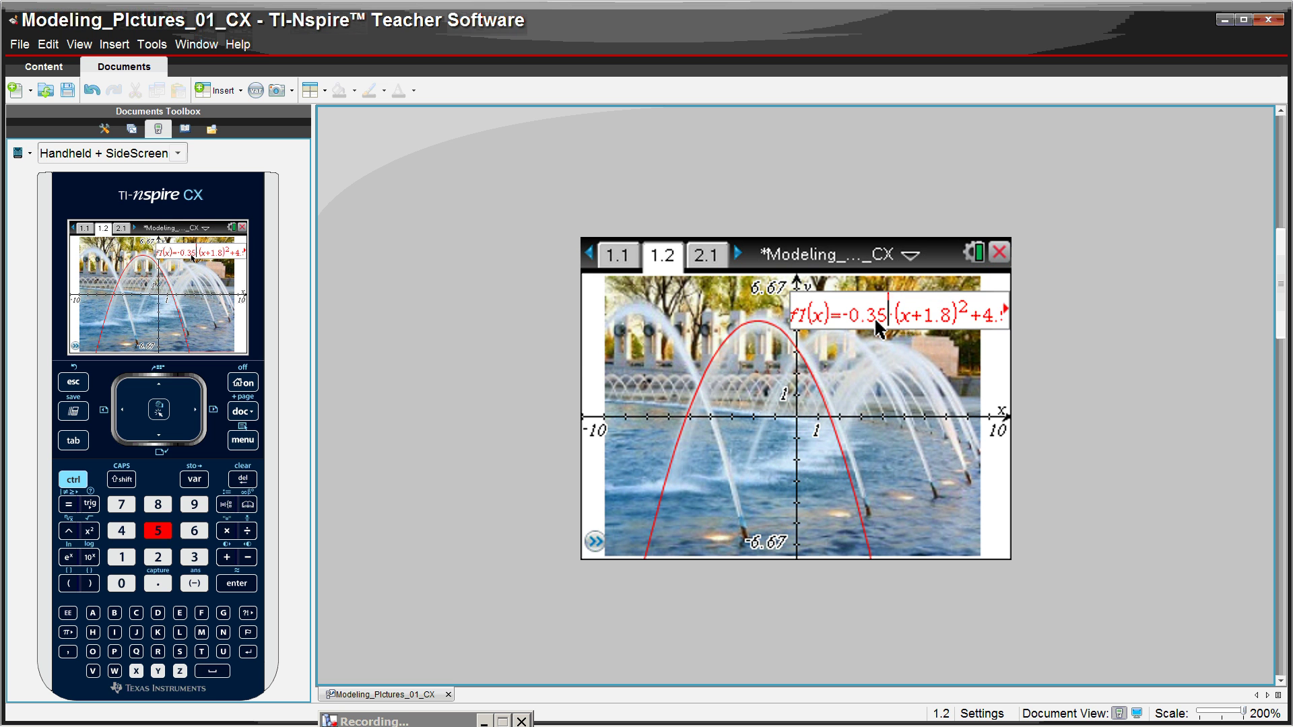
pyautogui.press('Return')
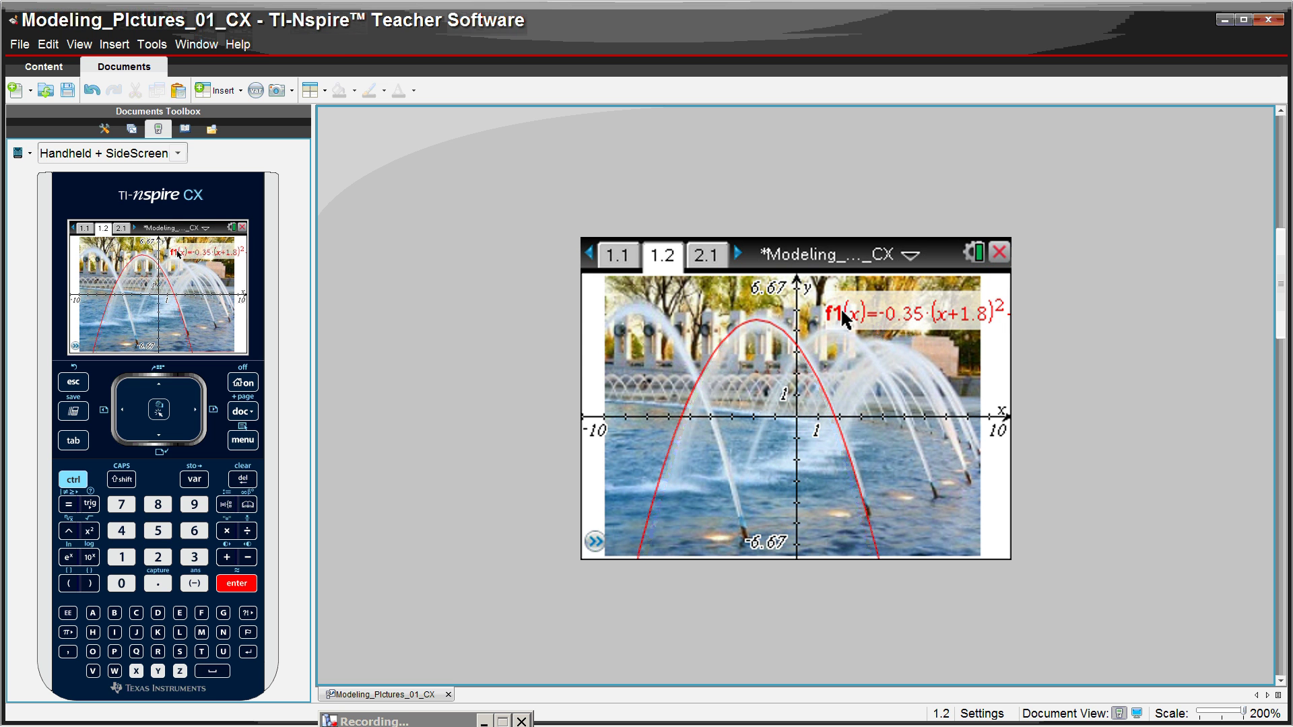
# Move the f1 label above the curve and increase the parabola's line weight.
pyautogui.moveTo(846, 321); pyautogui.dragTo(810, 313)
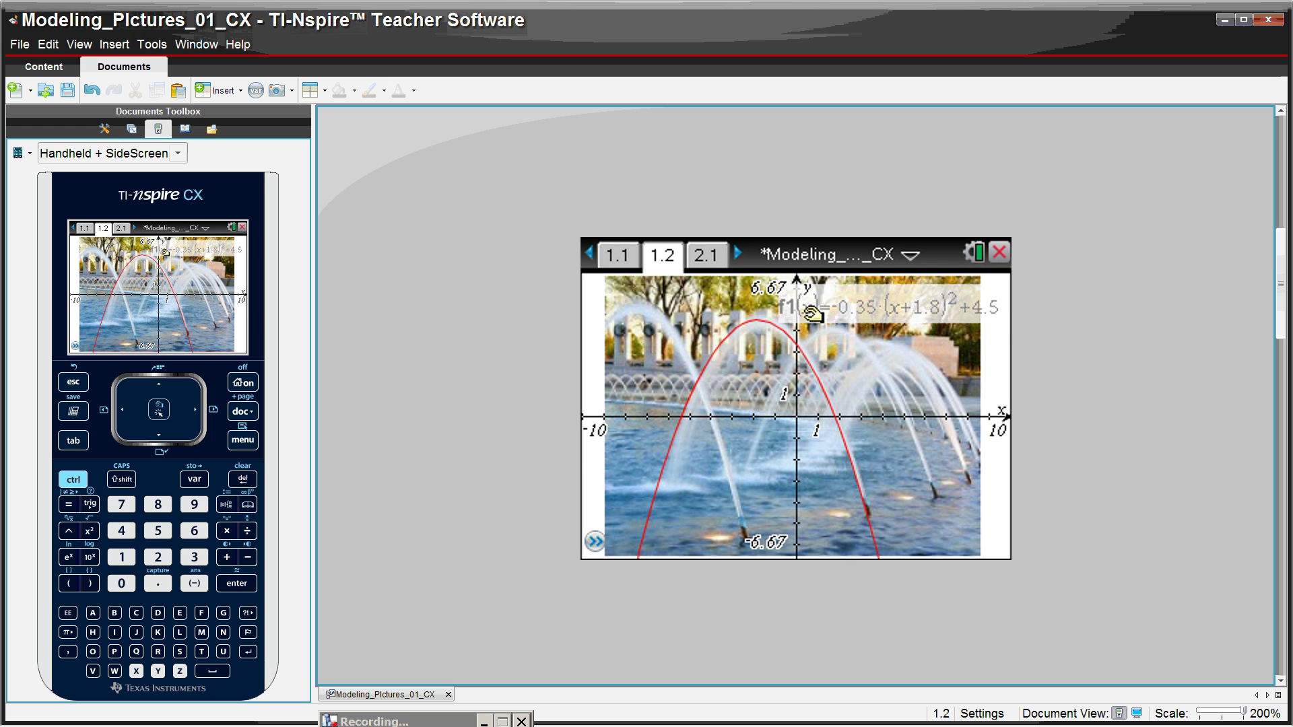
pyautogui.rightClick(833, 403)
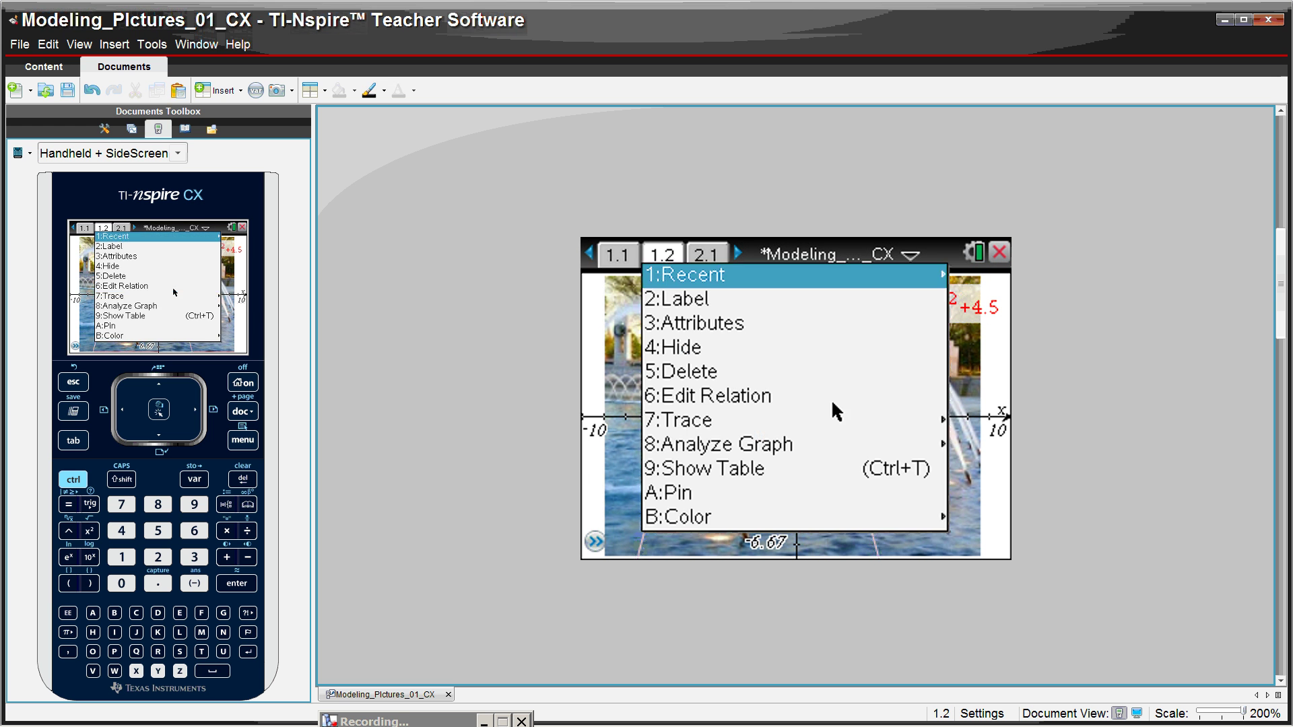
pyautogui.click(767, 323)
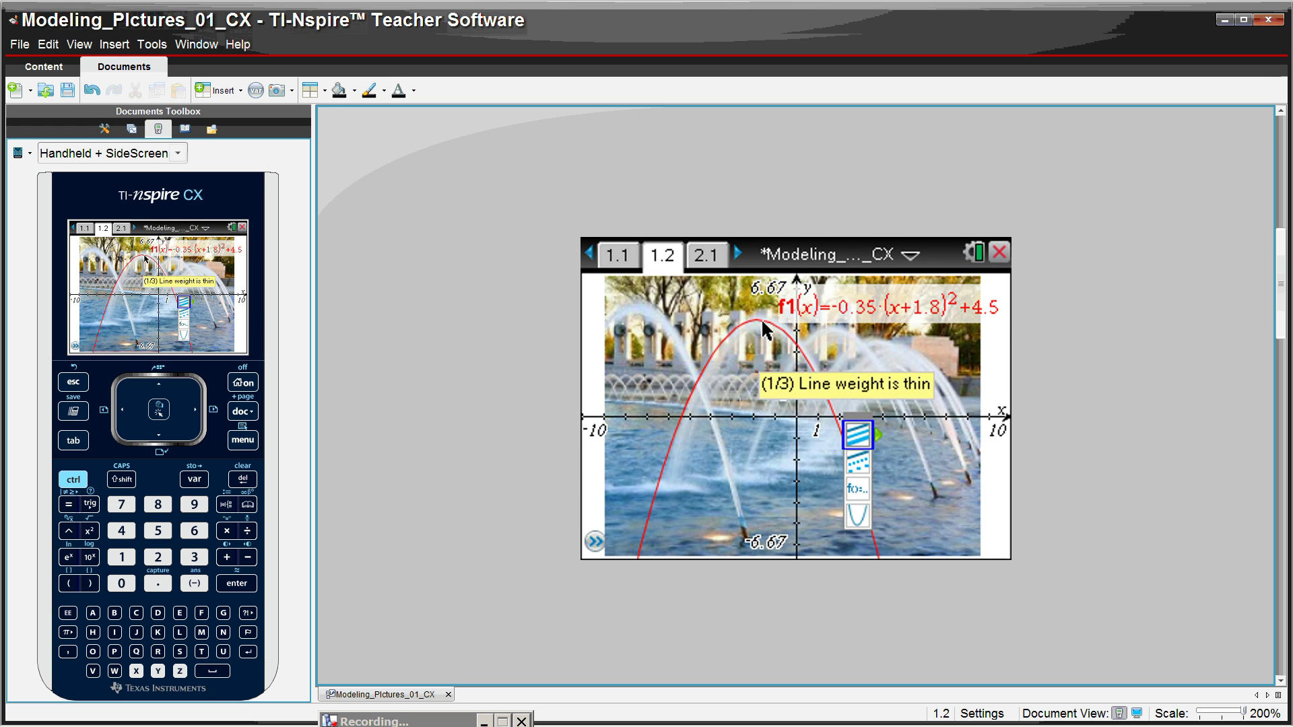
pyautogui.press('Right')
pyautogui.press('Return')
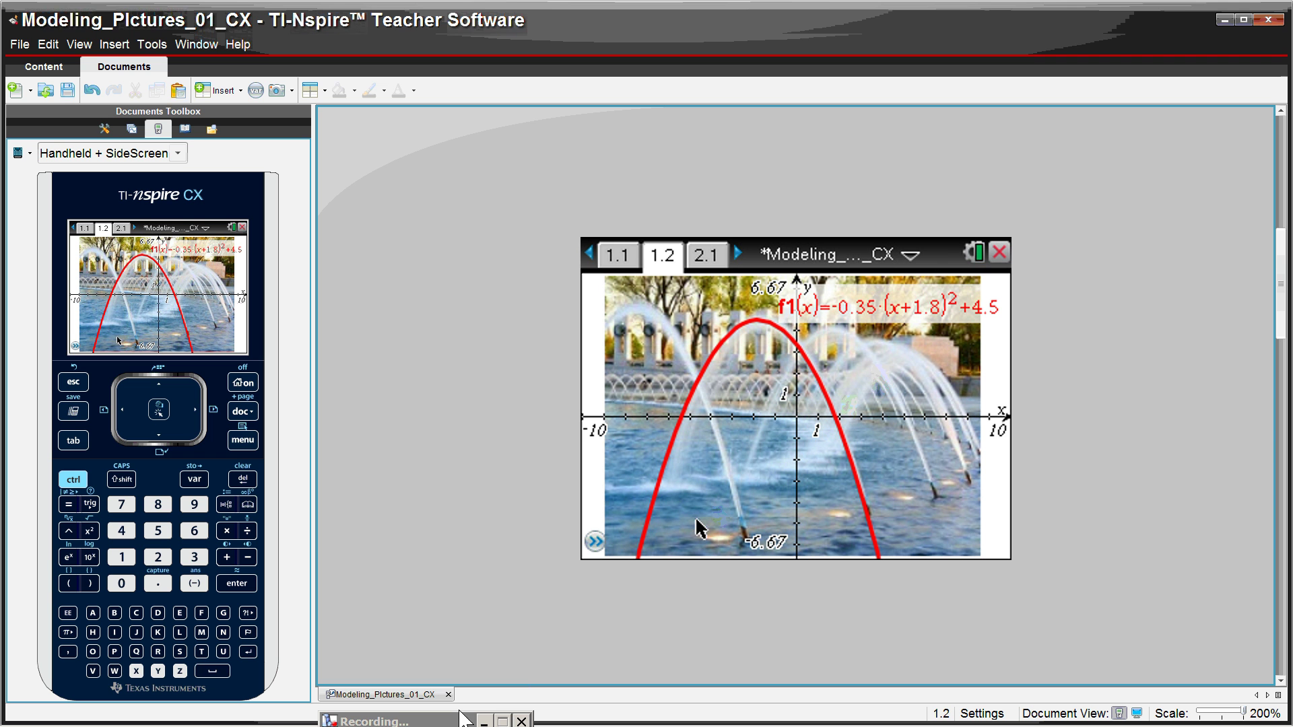
pyautogui.moveTo(458, 723); pyautogui.dragTo(404, 718)
# On page 2.2, drag the parabola's vertex onto the fountain peak and widen it to fit the arc.
pyautogui.hotkey('ctrl', 'Right')
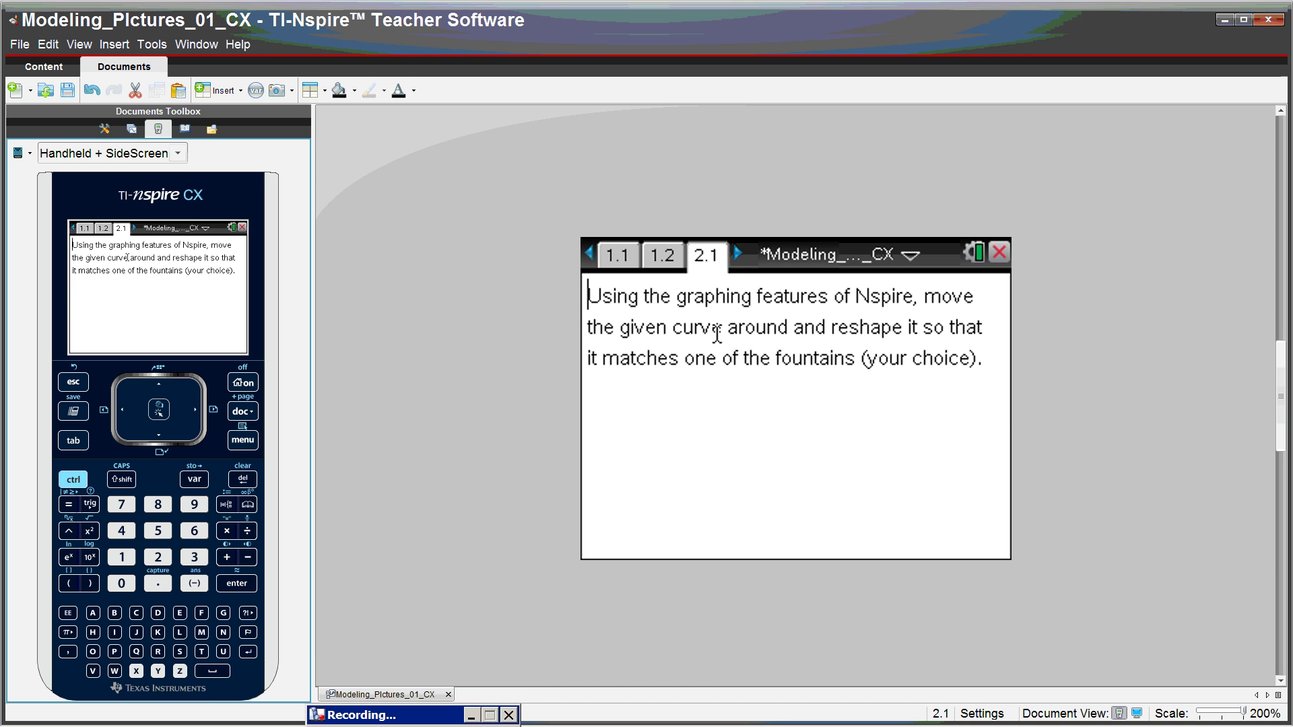
pyautogui.click(739, 256)
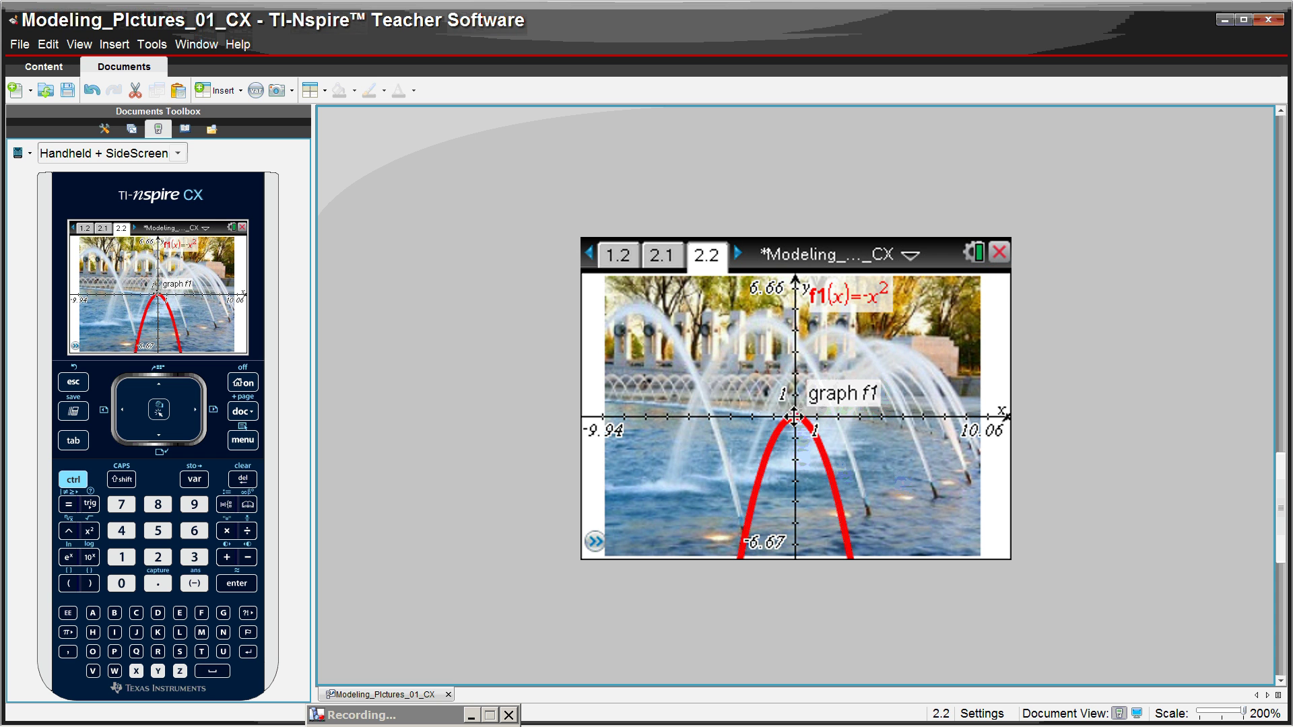
pyautogui.moveTo(795, 418); pyautogui.dragTo(762, 316)
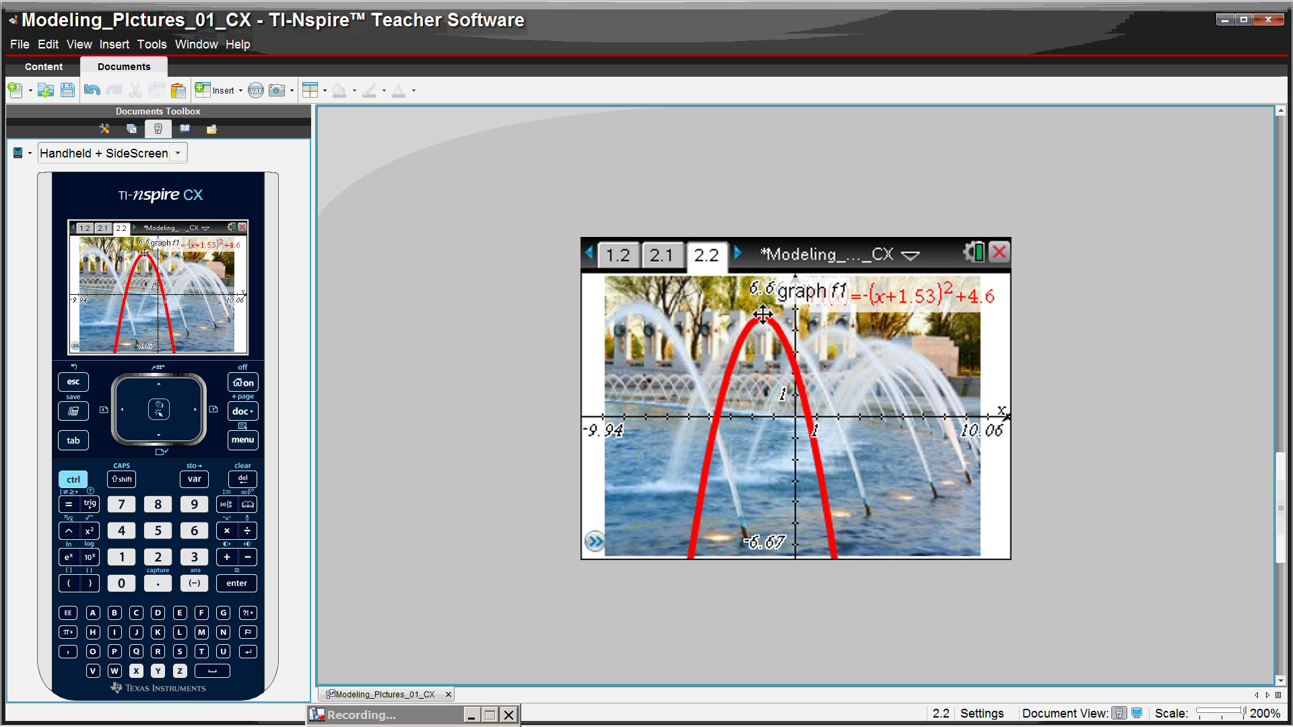
pyautogui.moveTo(829, 511); pyautogui.dragTo(854, 522)
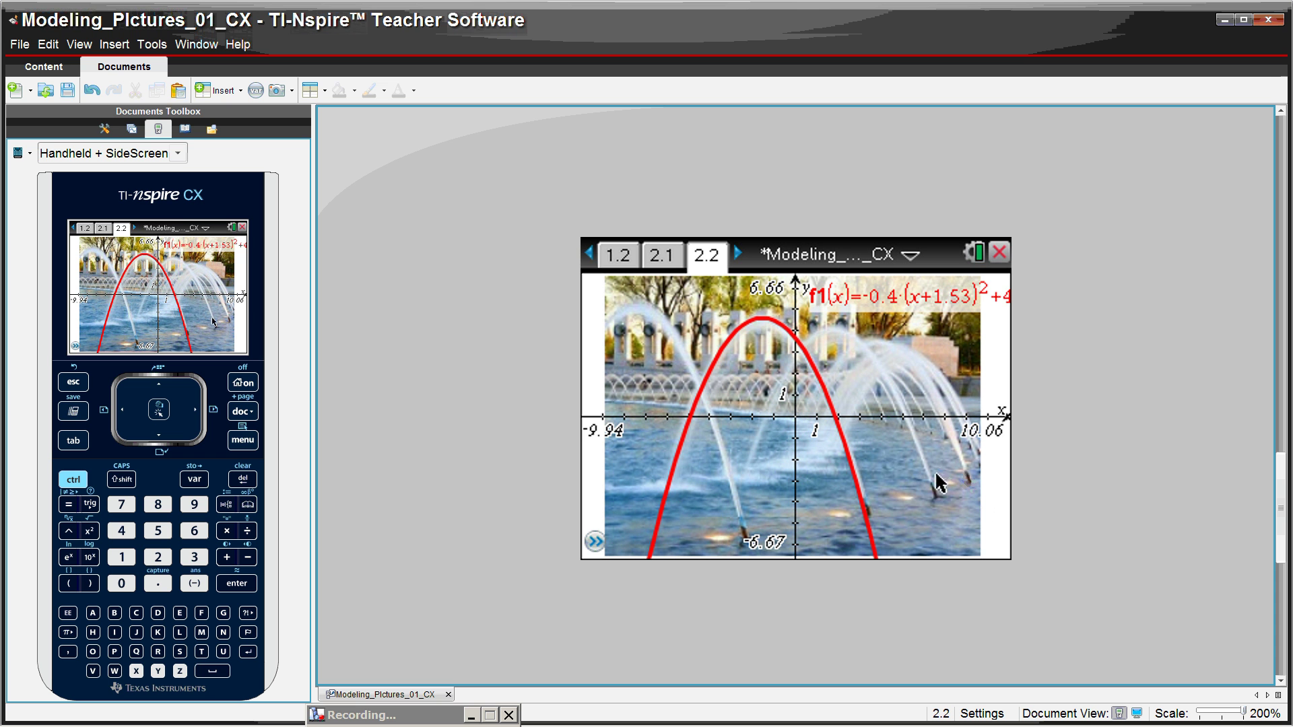
pyautogui.moveTo(866, 508); pyautogui.dragTo(866, 508)
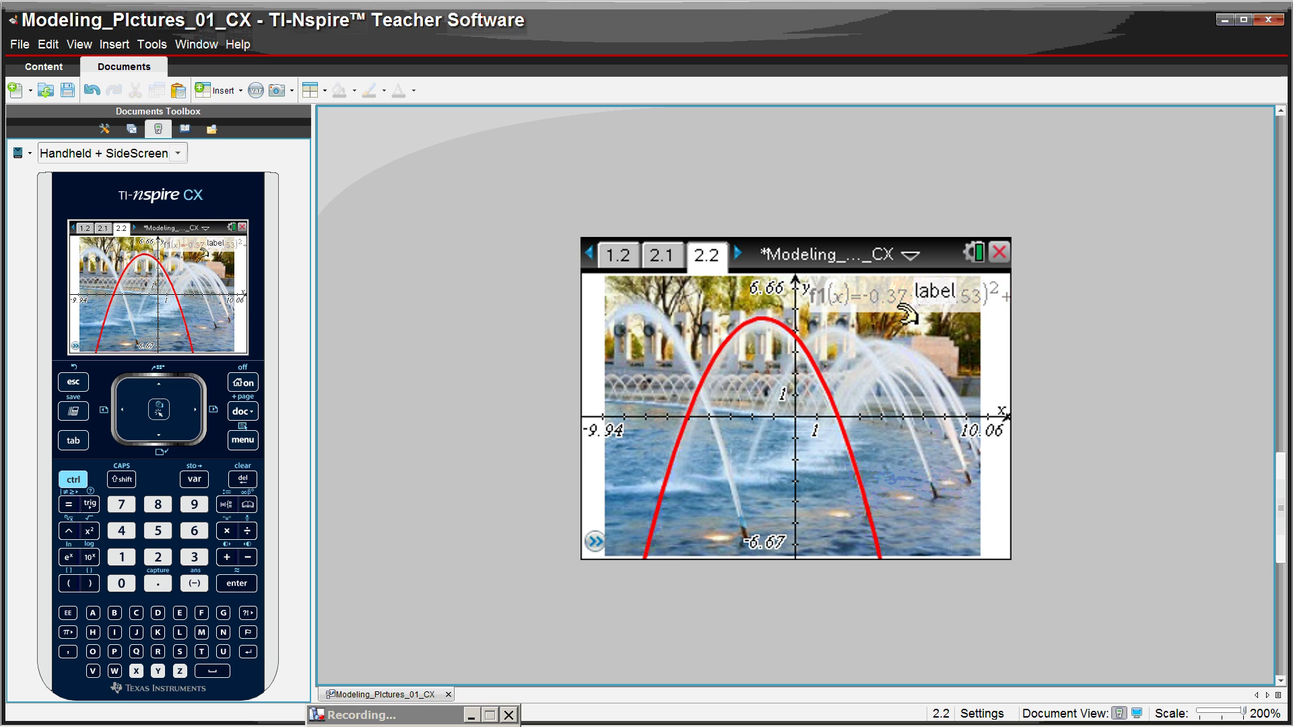
# Move the f1 label near the vertex and compare the fit with page 1.2.
pyautogui.moveTo(908, 313); pyautogui.dragTo(854, 311)
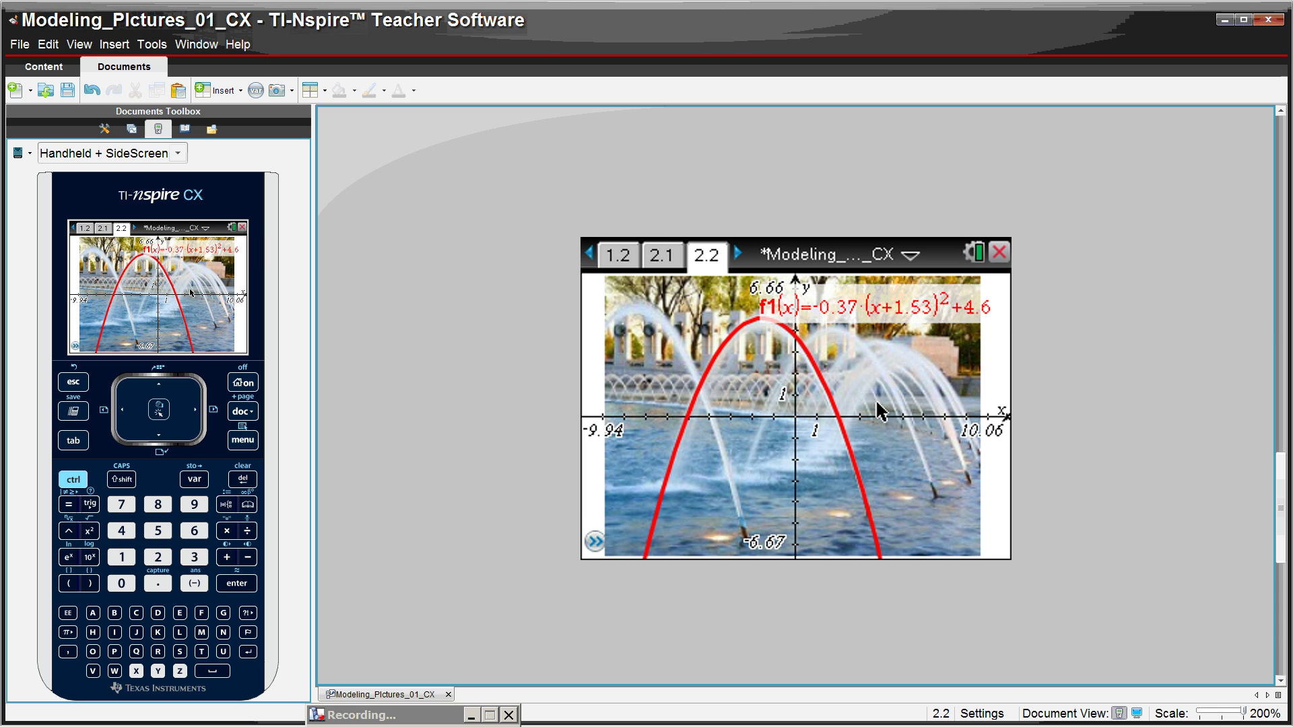
pyautogui.click(608, 257)
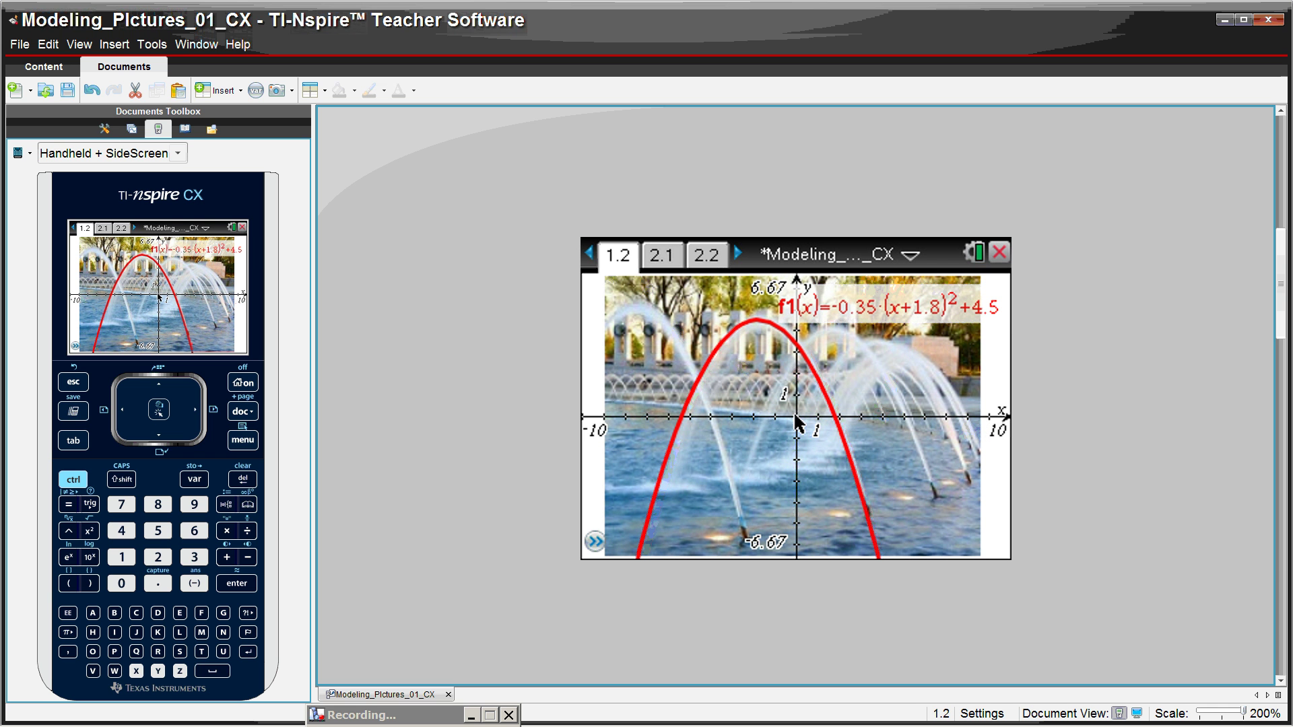
pyautogui.click(704, 264)
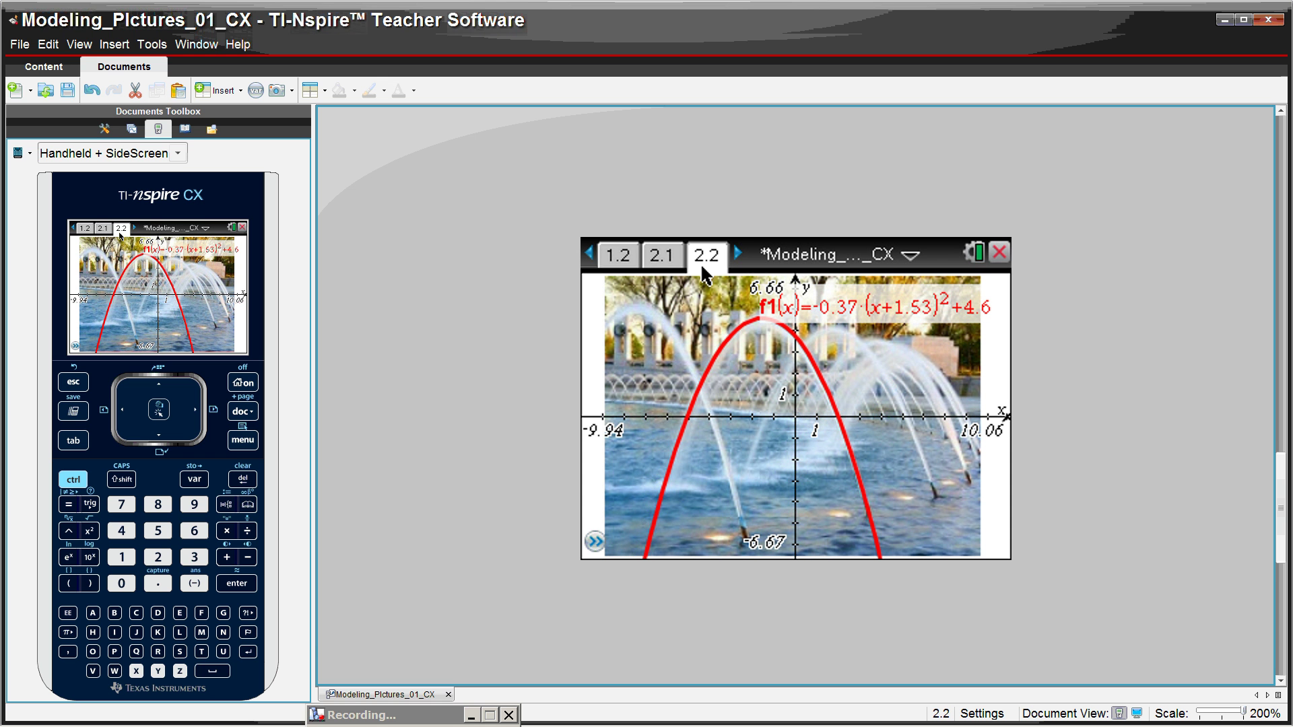
pyautogui.doubleClick(448, 718)
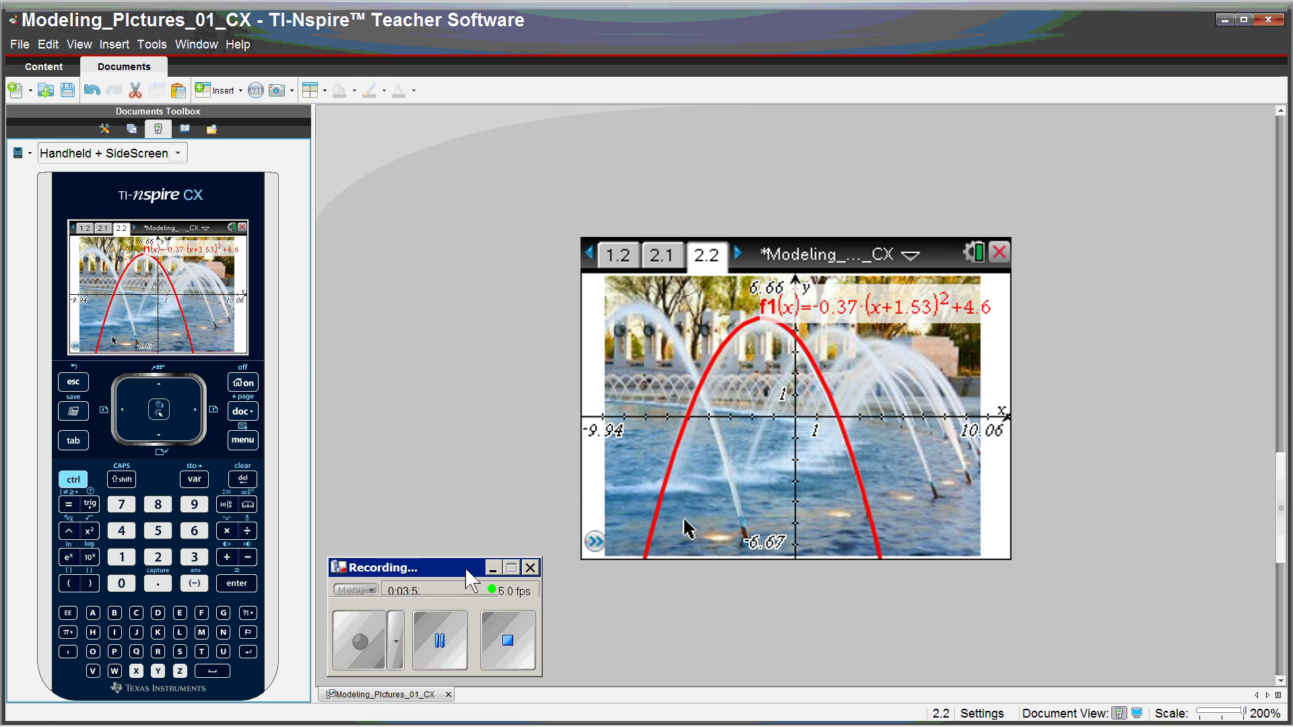
# Show the SMART Notebook slide comparing -0.35(x+1.8)²+4.5 with -0.37(x+1.53)²+4.6.
pyautogui.click(439, 641)
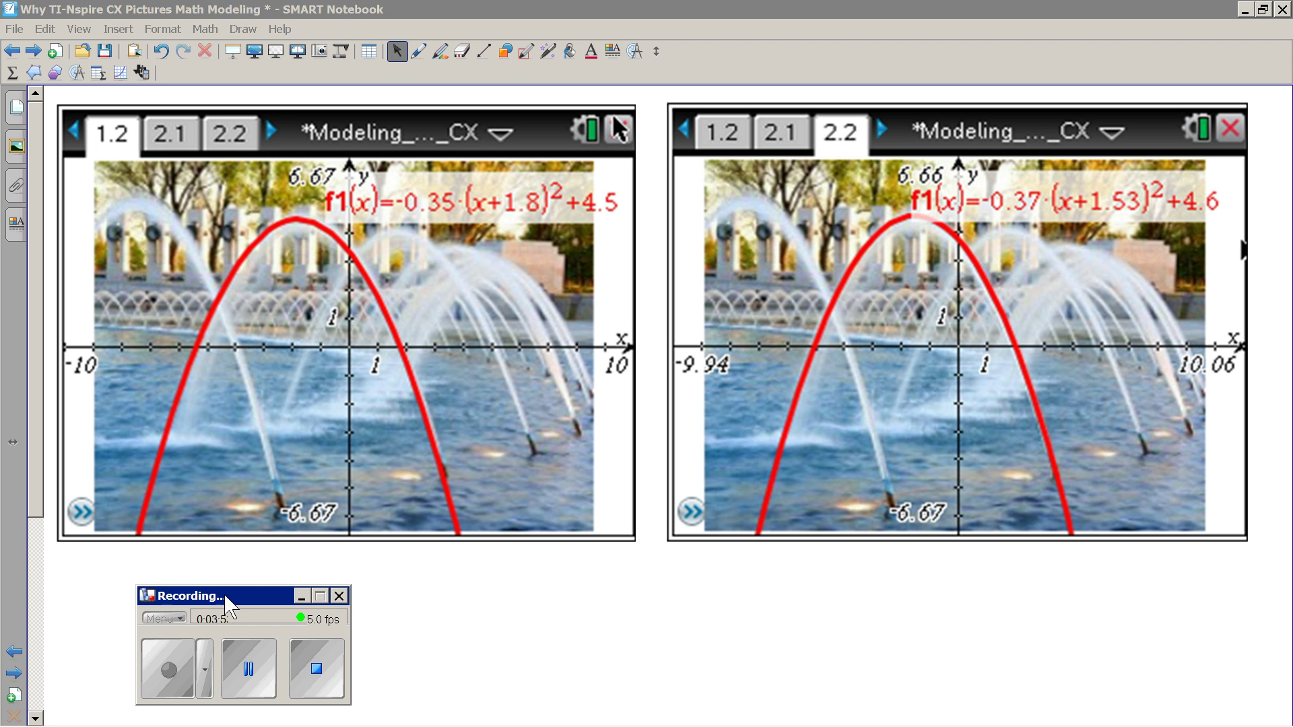
pyautogui.moveTo(243, 601); pyautogui.dragTo(165, 610)
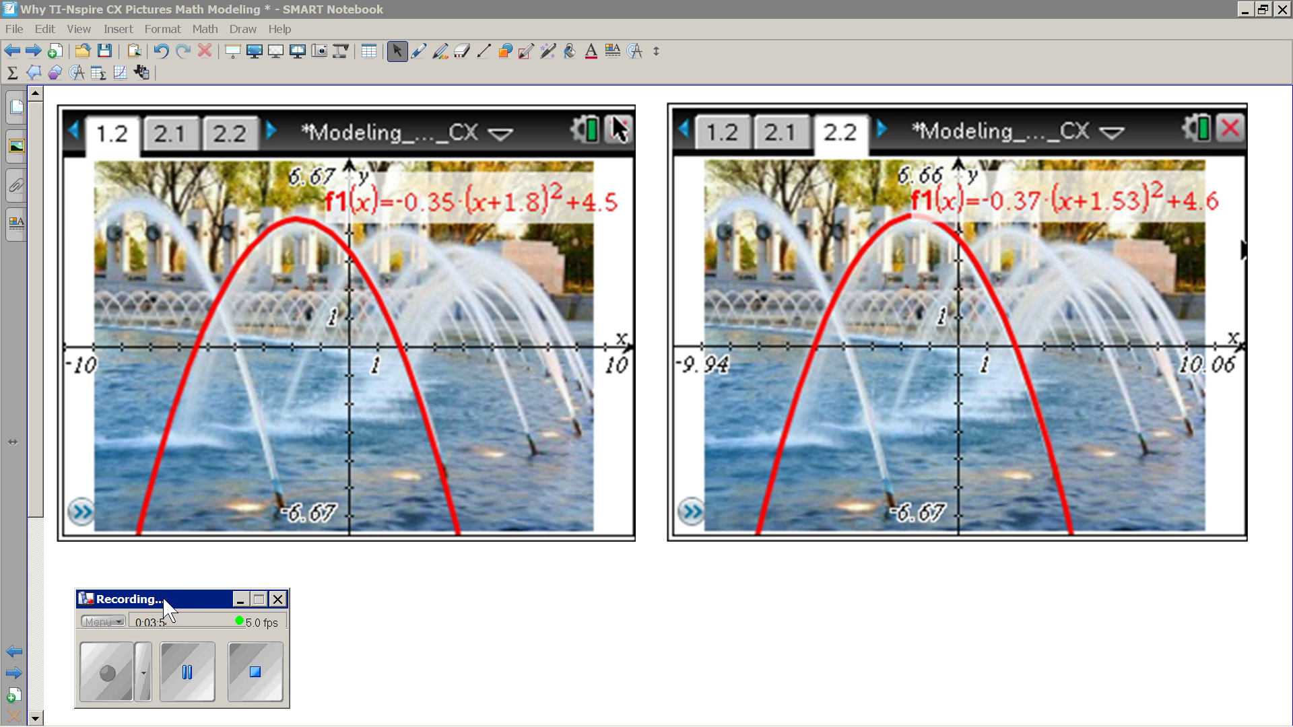